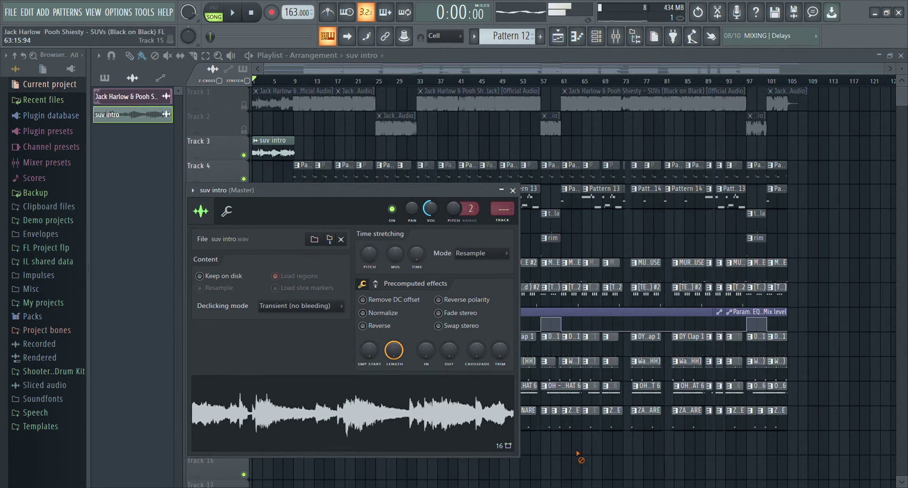
Play Pattern 11 in the piano roll and view the guitar instrument loaded on the Default channel
{"action": "key", "text": "Escape"}
{"action": "double_click", "coordinate": [308, 183]}
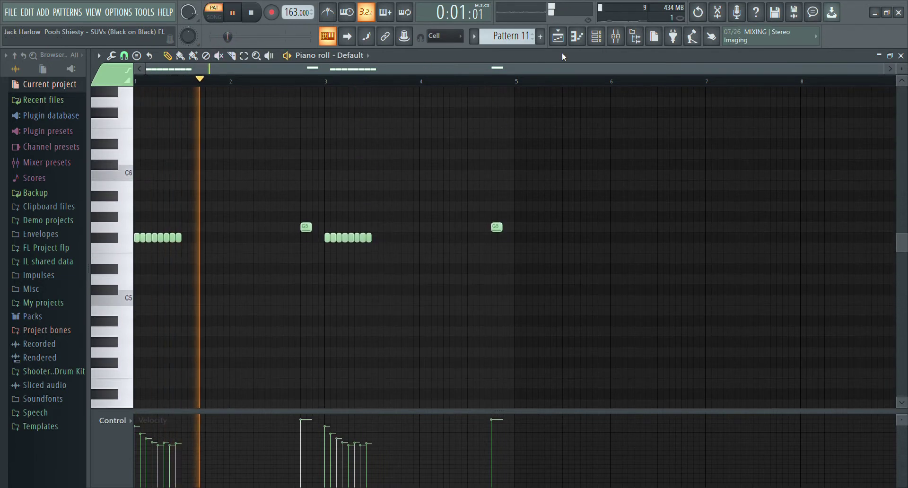
{"action": "left_click", "coordinate": [604, 41]}
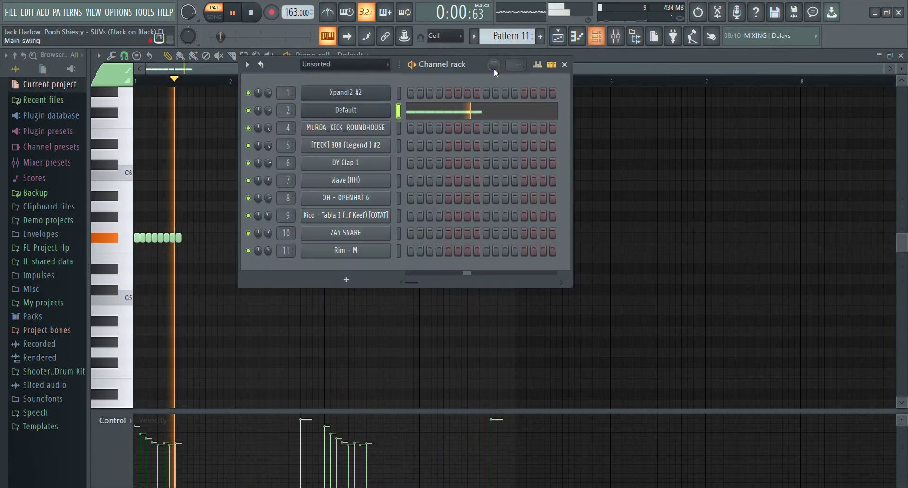
{"action": "left_click", "coordinate": [379, 111]}
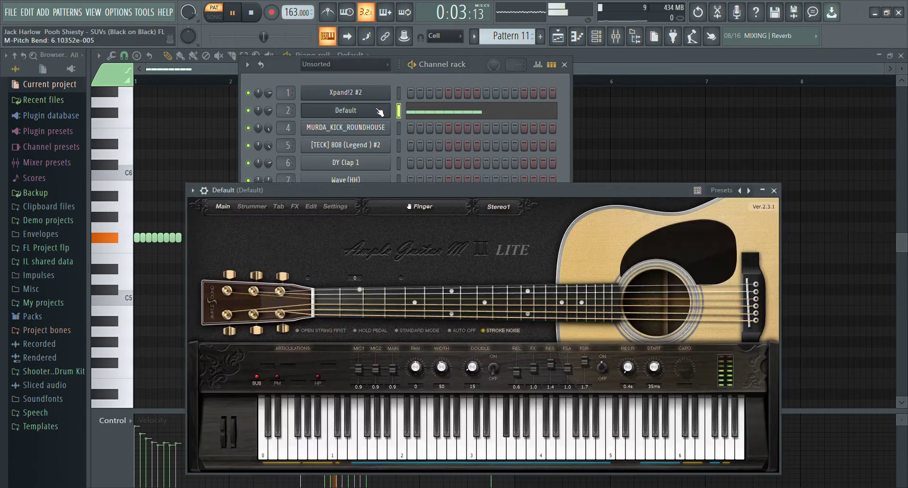
{"action": "left_click", "coordinate": [380, 112]}
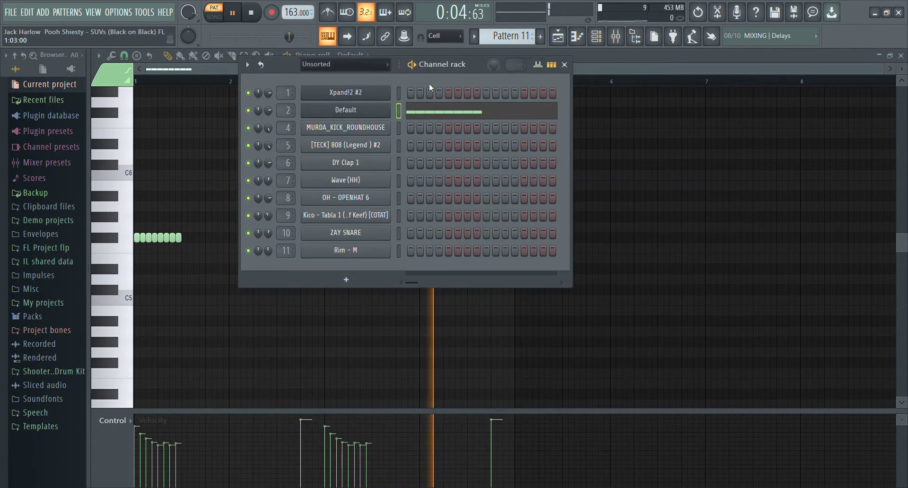
Examine the TAL-Reverb-2, Effectrix, Fruity Chorus and both Fruity parametric EQ 2 effects on the Default mixer track
{"action": "left_click", "coordinate": [621, 42]}
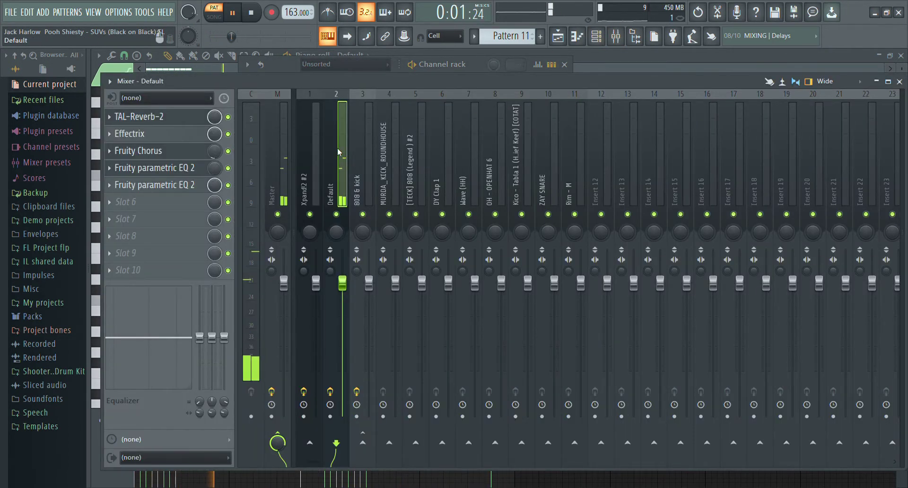
{"action": "left_click", "coordinate": [165, 118]}
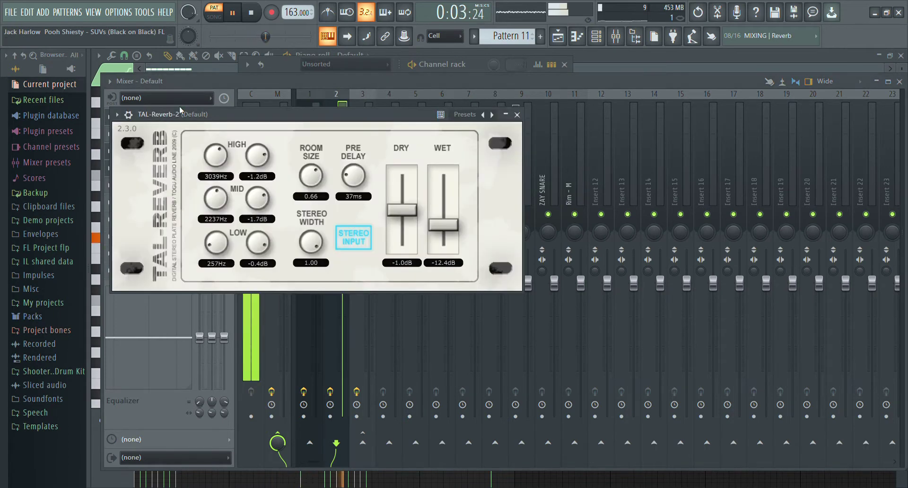
{"action": "key", "text": "Escape"}
{"action": "left_click", "coordinate": [183, 135]}
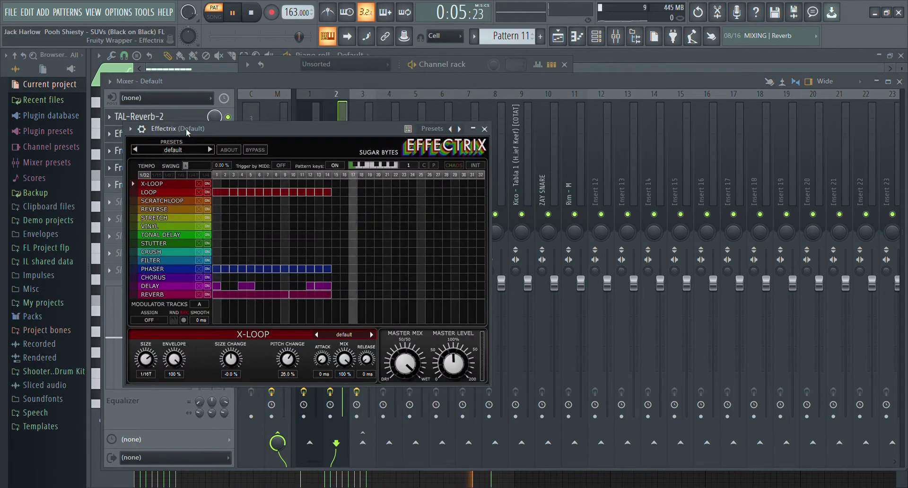
{"action": "key", "text": "Escape"}
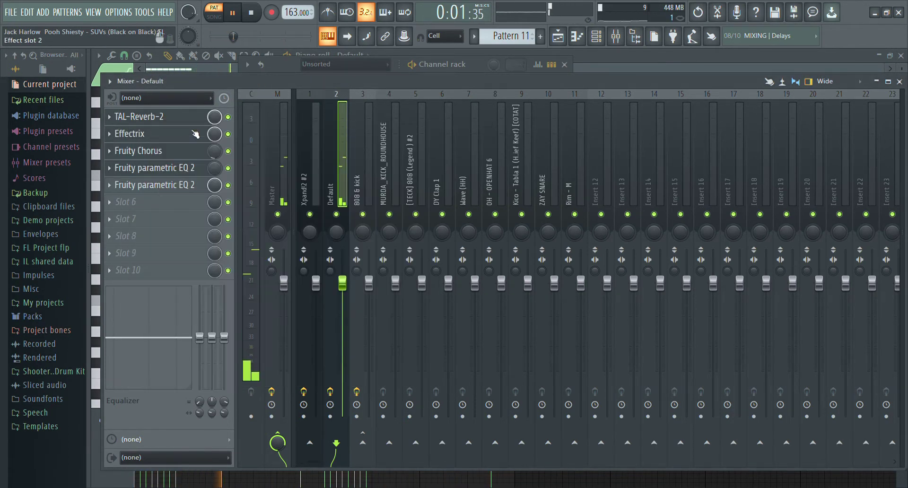
{"action": "left_click", "coordinate": [174, 151]}
{"action": "key", "text": "Escape"}
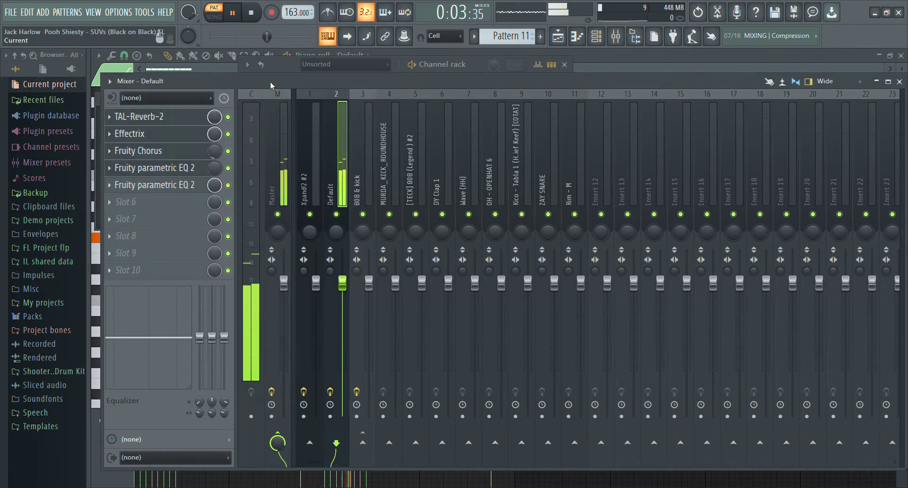
{"action": "left_click", "coordinate": [184, 168]}
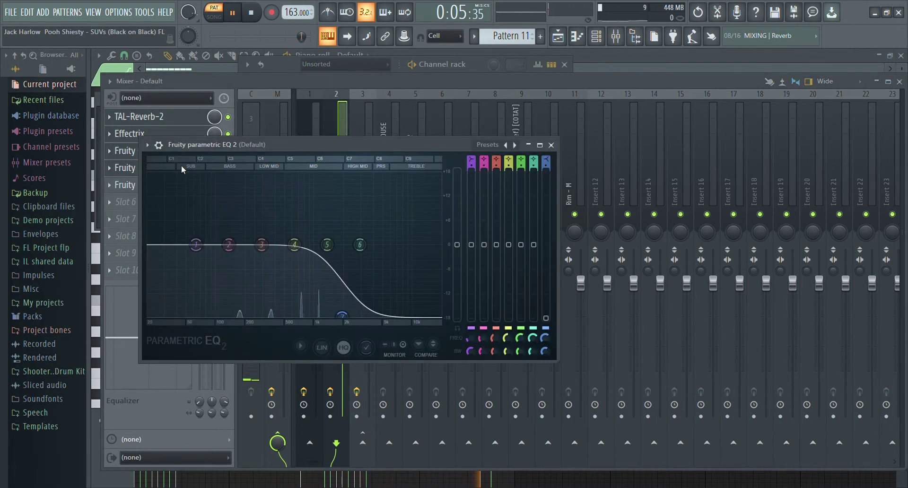
{"action": "key", "text": "Escape"}
{"action": "left_click", "coordinate": [197, 186]}
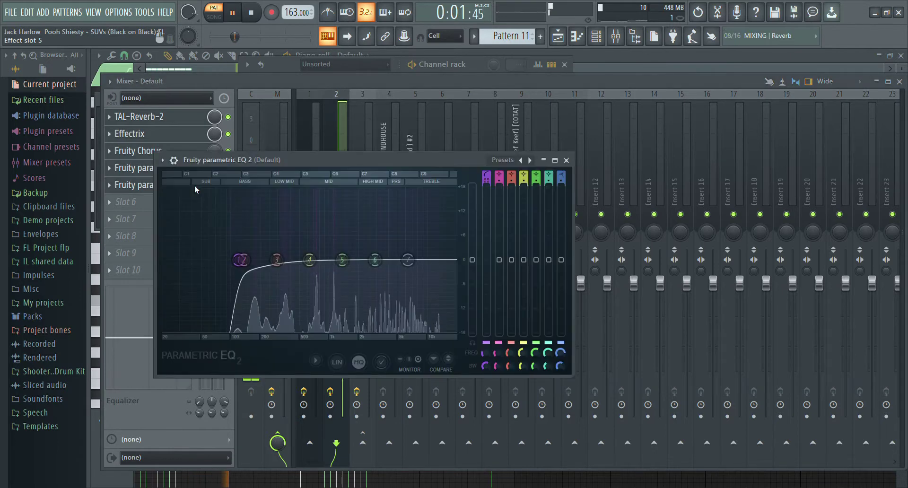
Open Pattern 12 from the playlist in the piano roll and play its melody, including the part from bar 9
{"action": "left_click", "coordinate": [557, 38]}
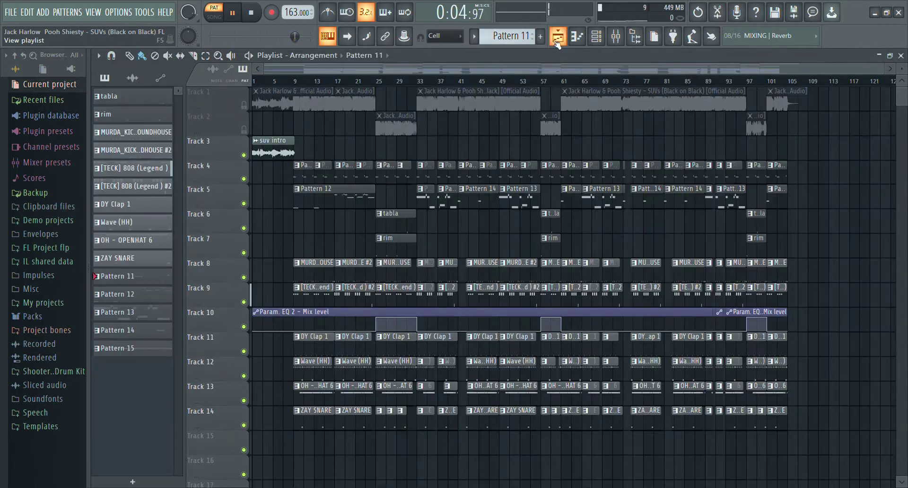
{"action": "double_click", "coordinate": [334, 198]}
{"action": "key", "text": "space"}
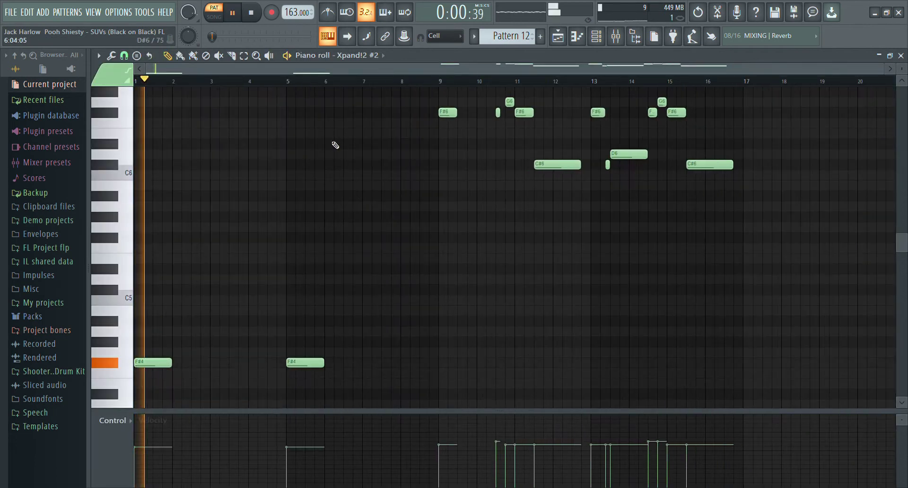
{"action": "scroll", "coordinate": [335, 146], "scroll_direction": "up", "scroll_amount": 1}
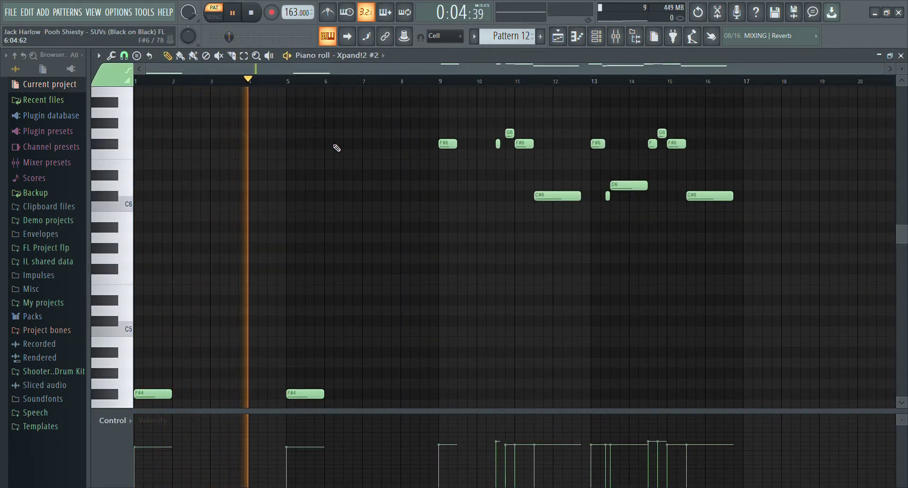
{"action": "left_click", "coordinate": [442, 83]}
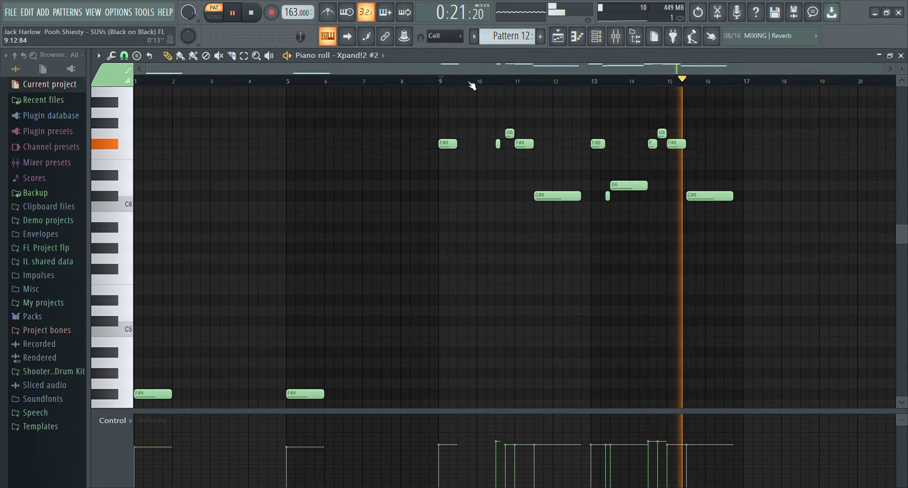
View the Xpand!2 #2 instrument from the channel rack and close it again
{"action": "left_click", "coordinate": [559, 41]}
{"action": "left_click", "coordinate": [597, 38]}
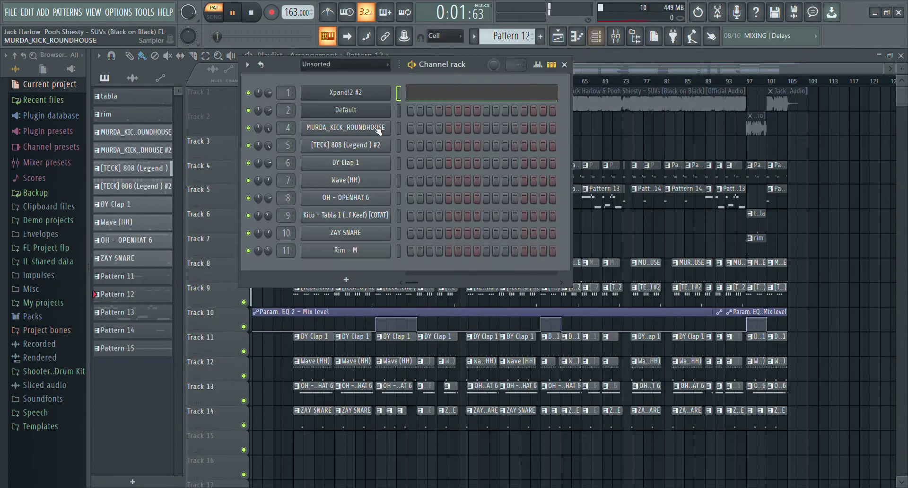
{"action": "left_click", "coordinate": [365, 97]}
{"action": "left_click", "coordinate": [373, 97]}
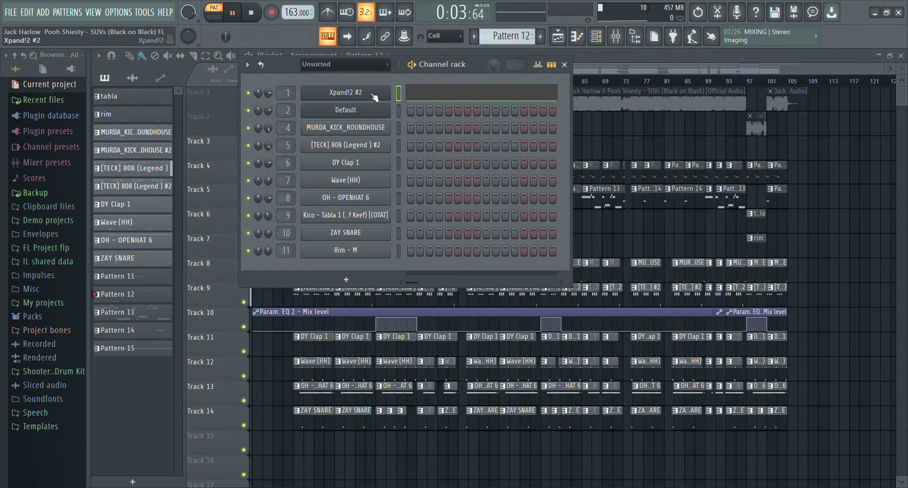
Examine the two Fruity parametric EQ 2 effects and TAL-Reverb-2 on the Xpand!2 #2 mixer track
{"action": "left_click", "coordinate": [615, 38]}
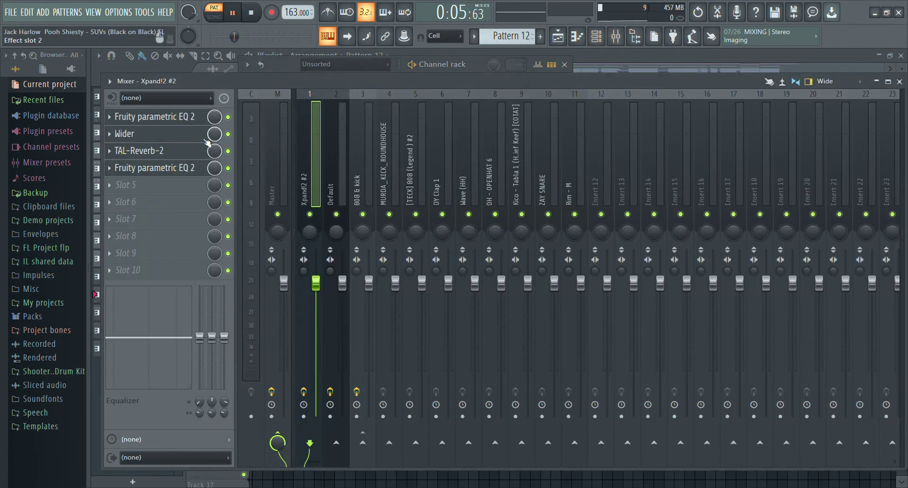
{"action": "left_click", "coordinate": [183, 120]}
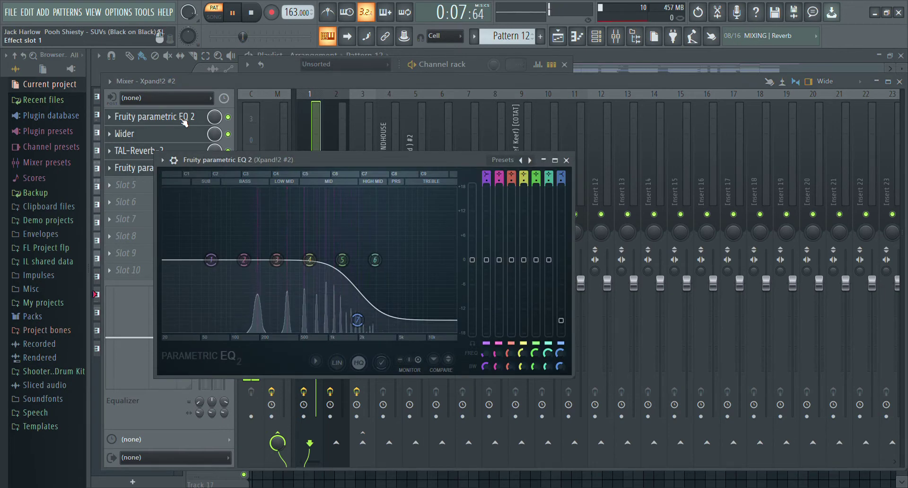
{"action": "left_click", "coordinate": [183, 120]}
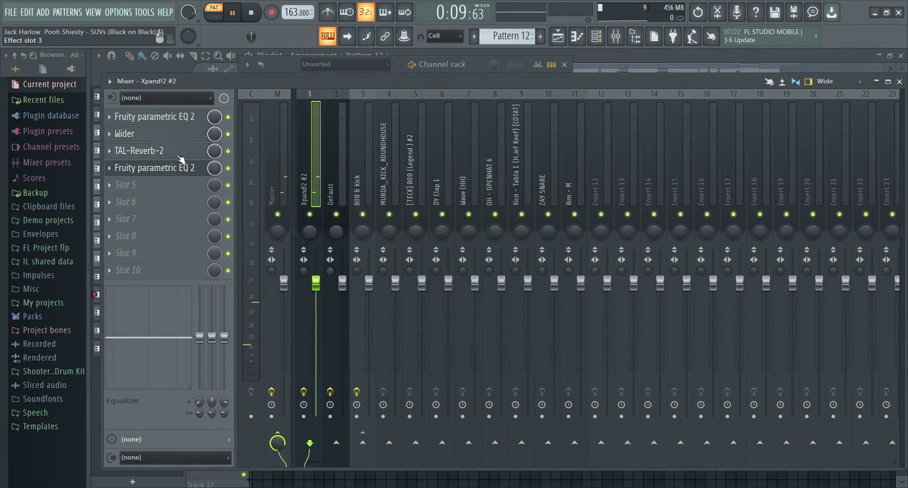
{"action": "left_click", "coordinate": [179, 154]}
{"action": "left_click", "coordinate": [181, 156]}
{"action": "left_click", "coordinate": [183, 170]}
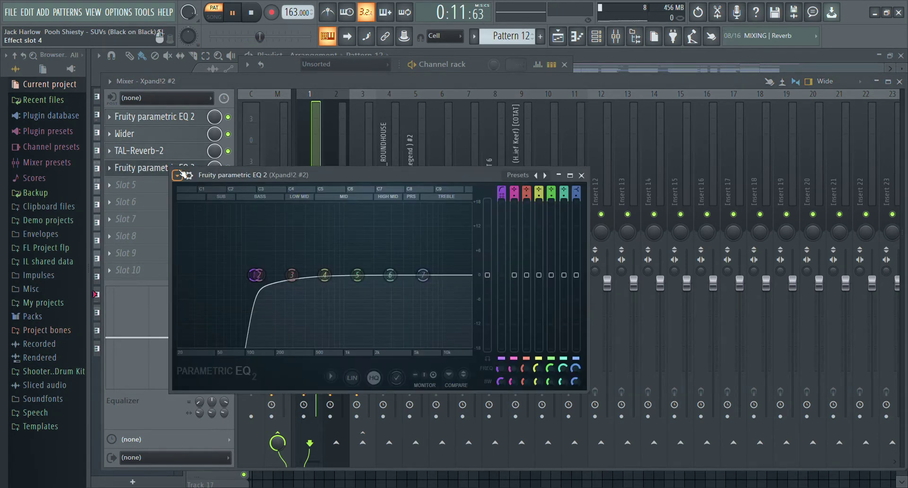
{"action": "left_click", "coordinate": [155, 167]}
Open Pattern 13 from the playlist in the piano roll and play its melody
{"action": "left_click", "coordinate": [558, 38]}
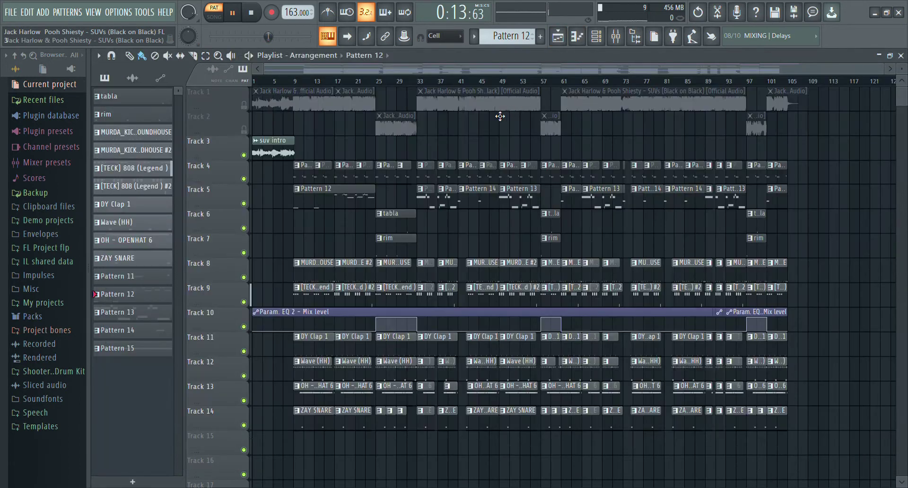
{"action": "scroll", "coordinate": [363, 196], "scroll_direction": "up", "scroll_amount": 3}
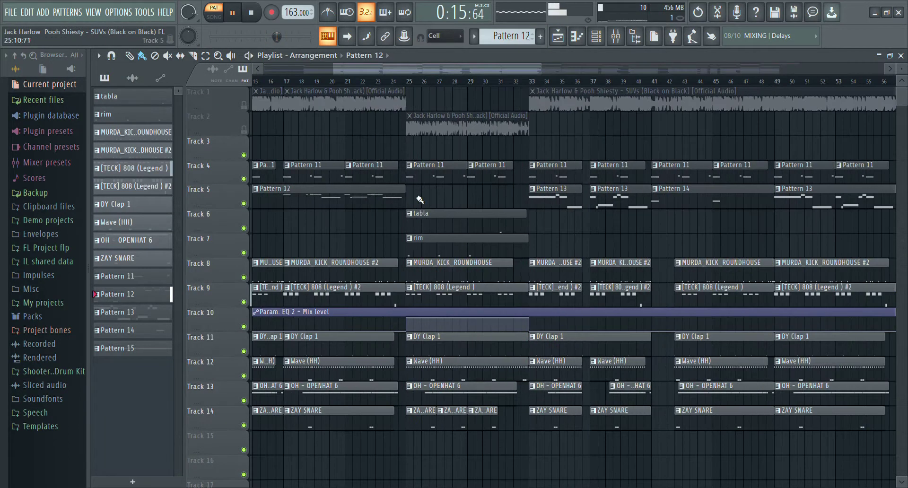
{"action": "double_click", "coordinate": [543, 203]}
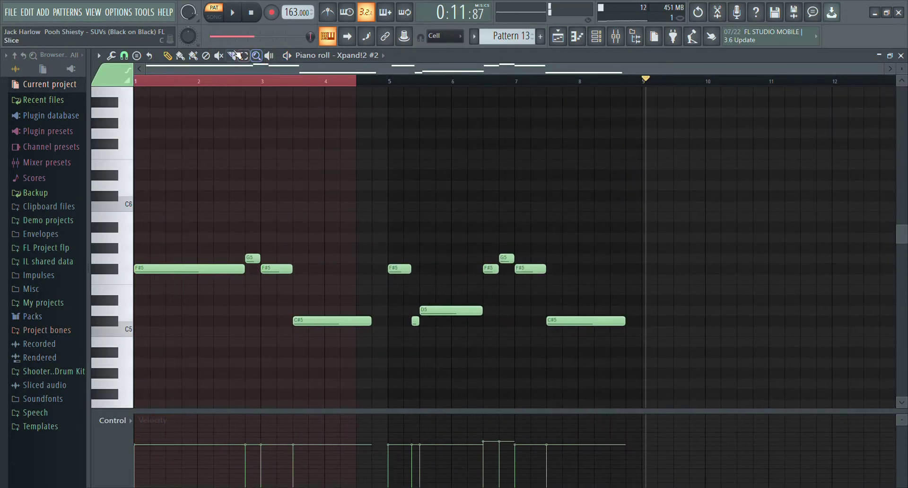
{"action": "left_click", "coordinate": [202, 81]}
{"action": "key", "text": "space"}
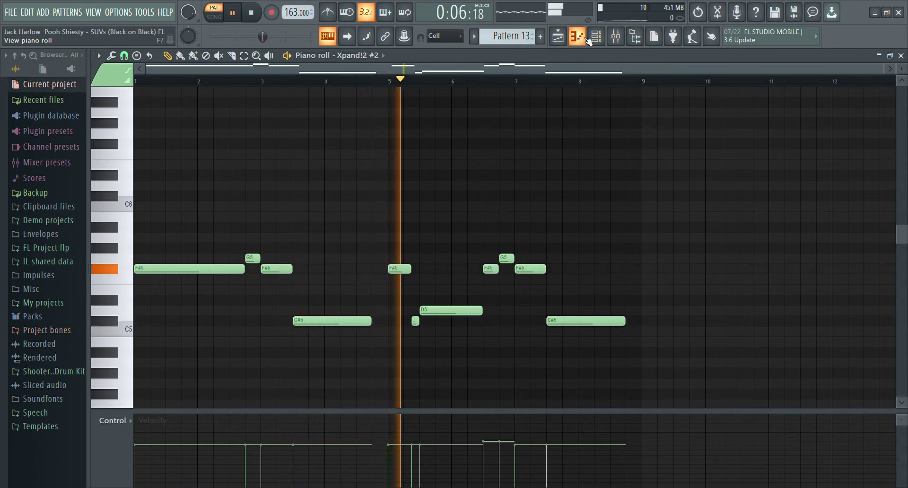
Open Pattern 14 in the piano roll, play it from the start and from bar 5, and stop playback
{"action": "left_click", "coordinate": [563, 38]}
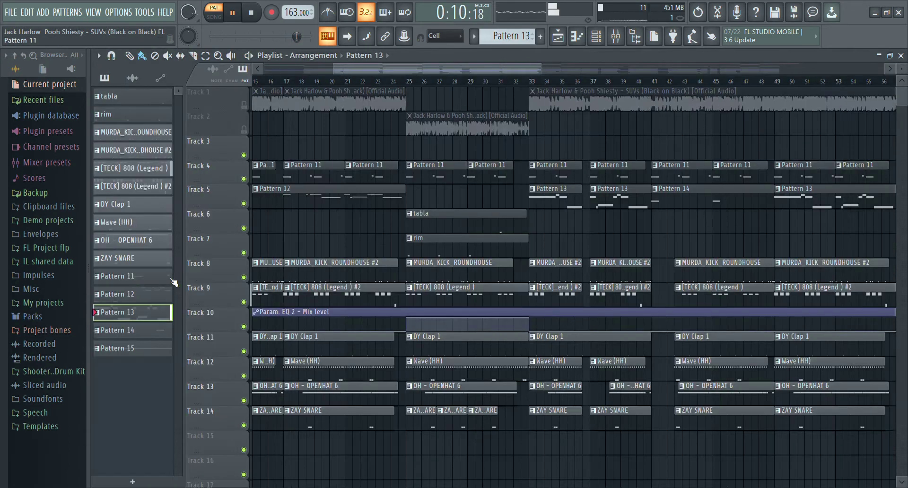
{"action": "double_click", "coordinate": [155, 336]}
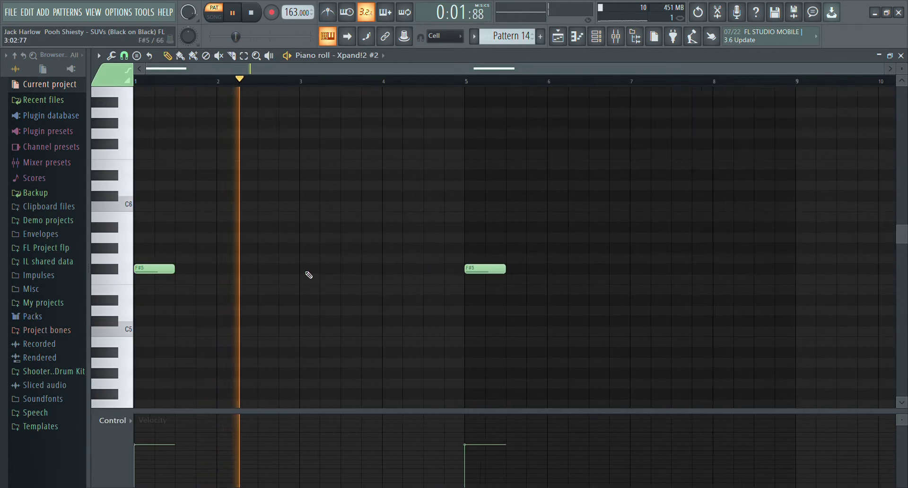
{"action": "key", "text": "space"}
{"action": "key", "text": "space"}
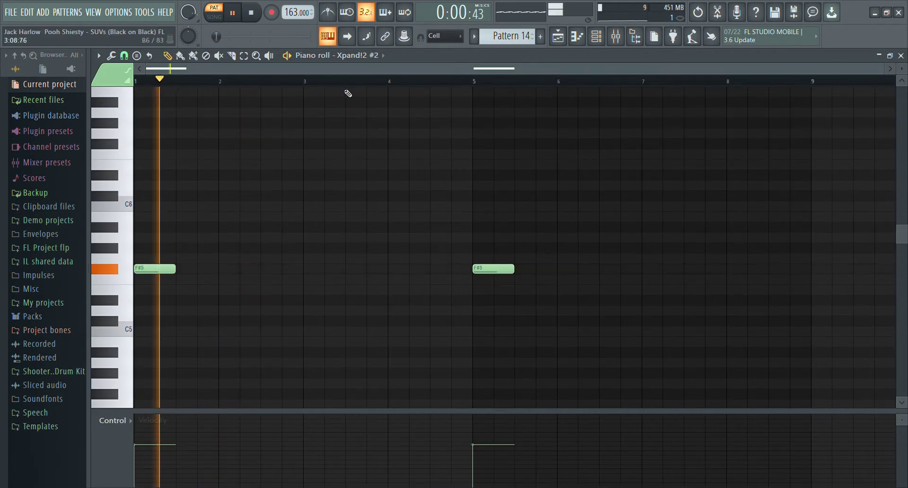
{"action": "left_click", "coordinate": [471, 81]}
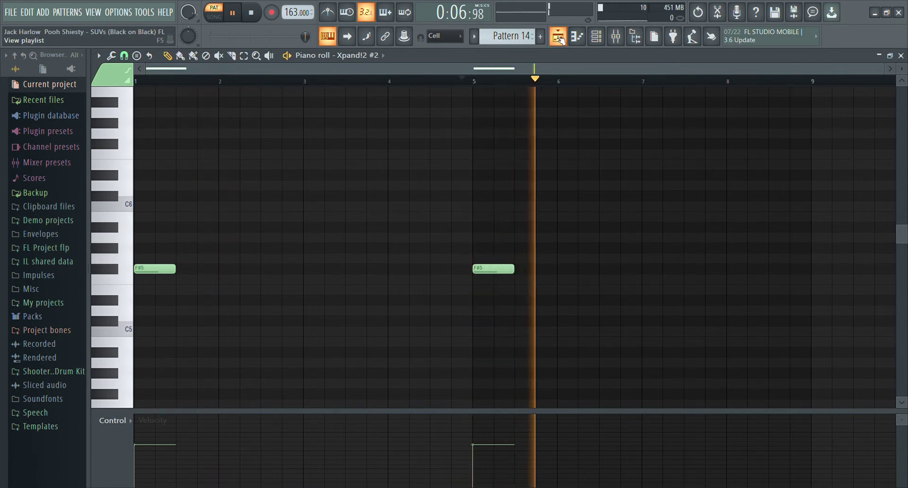
{"action": "key", "text": "space"}
Open Pattern 15 from the playlist in the piano roll and play its single note
{"action": "key", "text": "F5"}
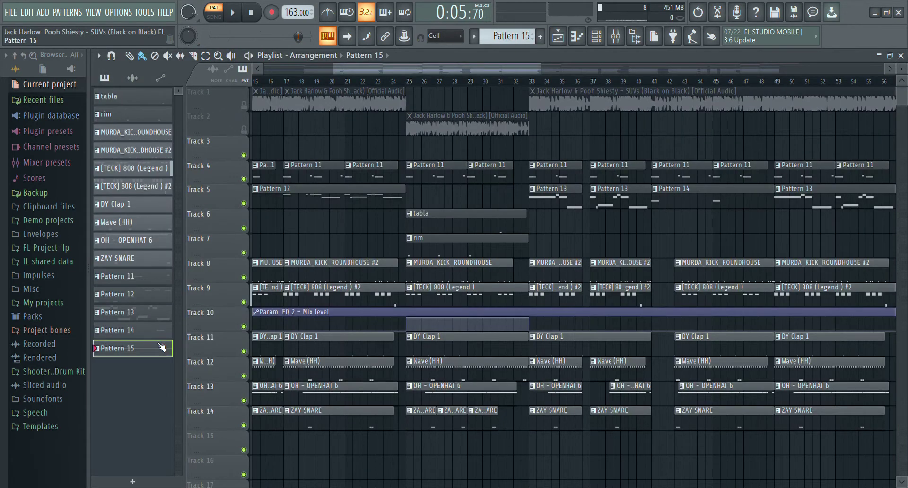
{"action": "double_click", "coordinate": [163, 348]}
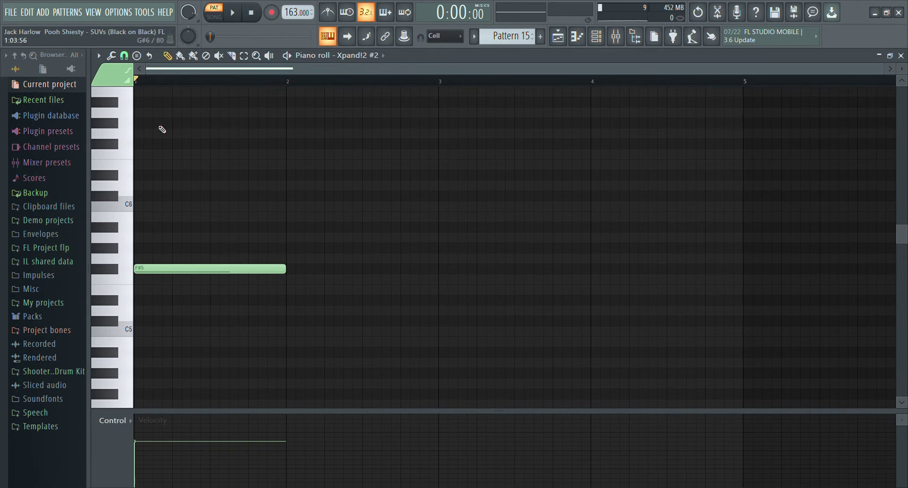
{"action": "key", "text": "space"}
Play the MURDA_KICK_ROUNDHOUSE pattern's kick notes in the piano roll and return to the channel rack
{"action": "left_click", "coordinate": [558, 37]}
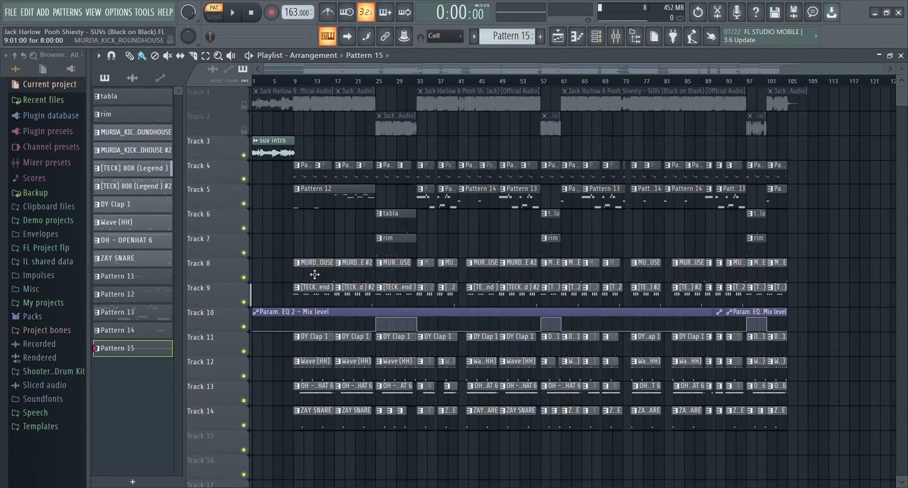
{"action": "left_click", "coordinate": [595, 37]}
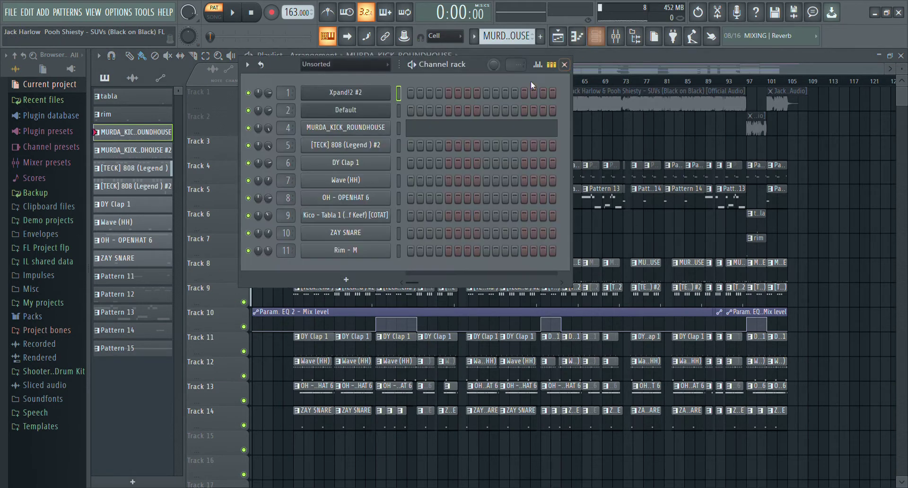
{"action": "left_click", "coordinate": [422, 128]}
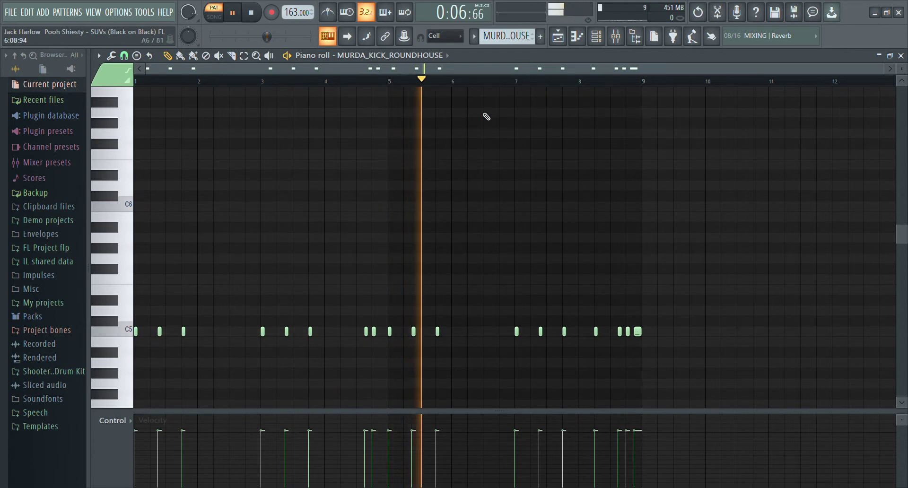
{"action": "left_click", "coordinate": [597, 40]}
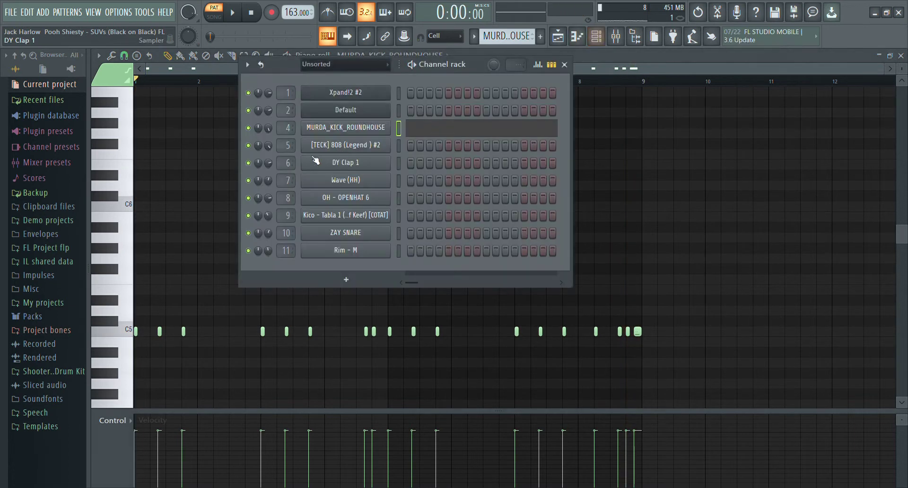
Open the MURDA_KICK_ROUNDHOUSE channel's sample settings and return to the playlist
{"action": "left_click", "coordinate": [360, 128]}
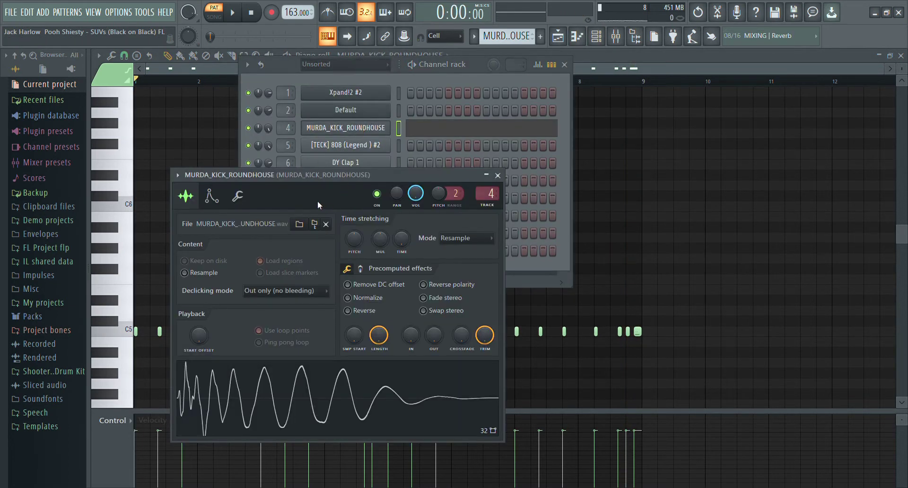
{"action": "left_click", "coordinate": [561, 39]}
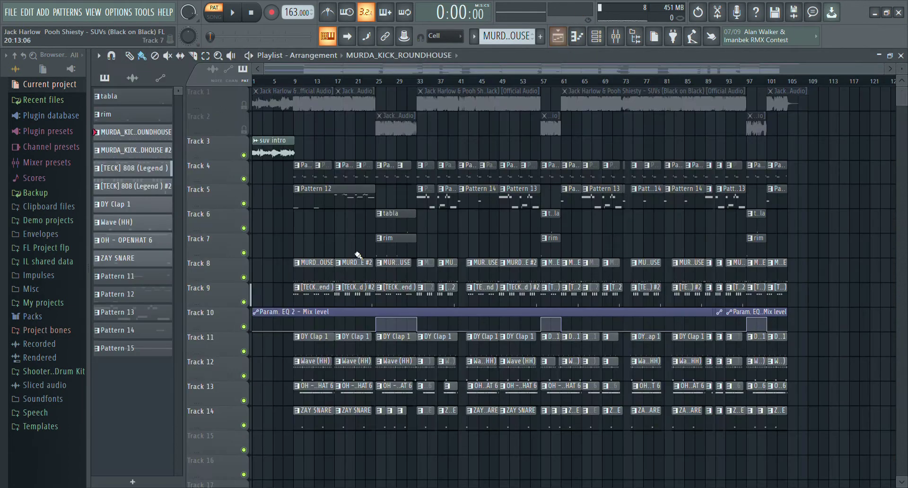
Play the [TECK] 808 (Legend) pattern in the piano roll and view its channel's sample settings
{"action": "double_click", "coordinate": [318, 304]}
{"action": "key", "text": "space"}
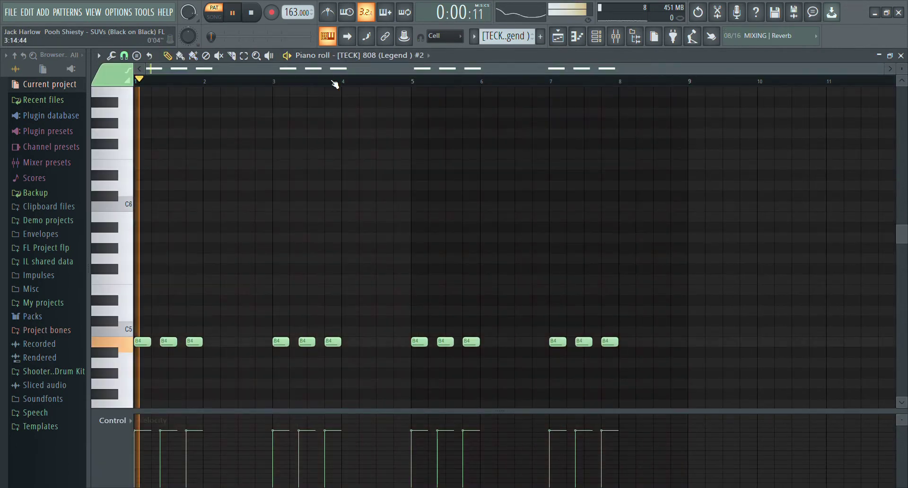
{"action": "left_click", "coordinate": [601, 39]}
{"action": "left_click", "coordinate": [377, 145]}
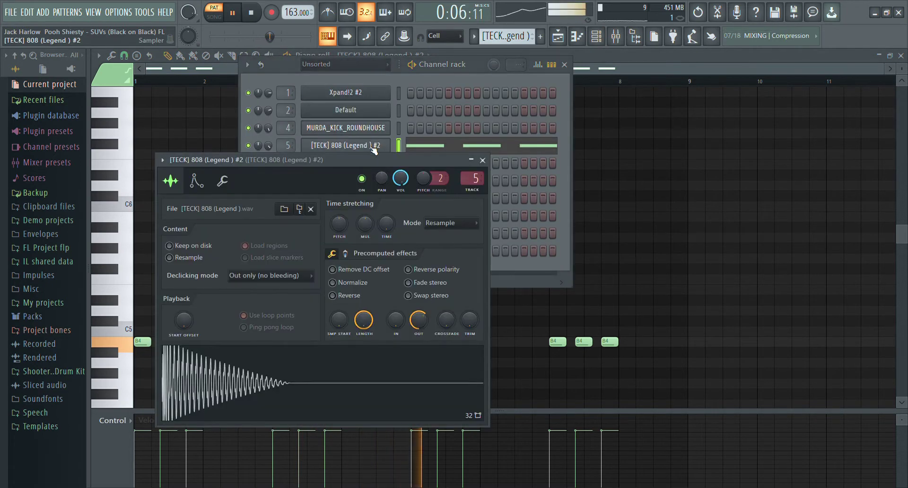
{"action": "left_click", "coordinate": [370, 145]}
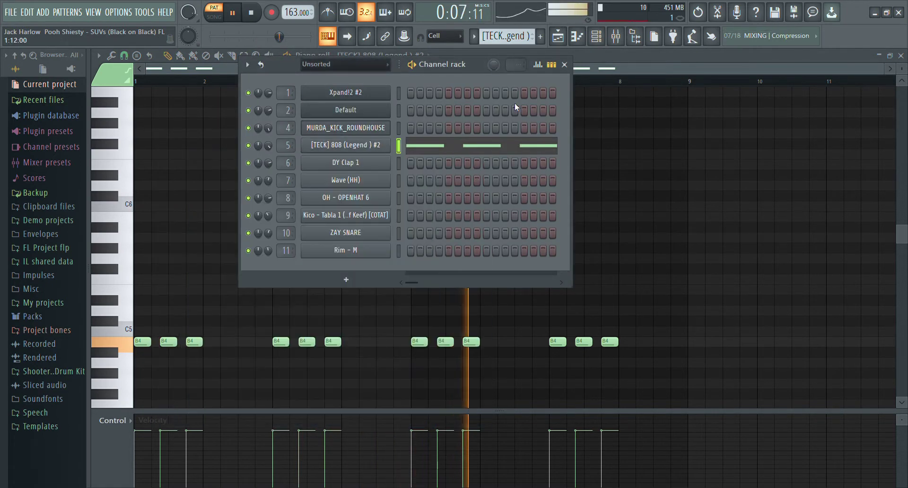
Inspect the Fruity parametric EQ 2 on the 808 & kick mixer track and the [TECK] 808 track's effect slots, ending at the playlist
{"action": "left_click", "coordinate": [616, 36]}
{"action": "left_click", "coordinate": [389, 156]}
{"action": "left_click", "coordinate": [364, 153]}
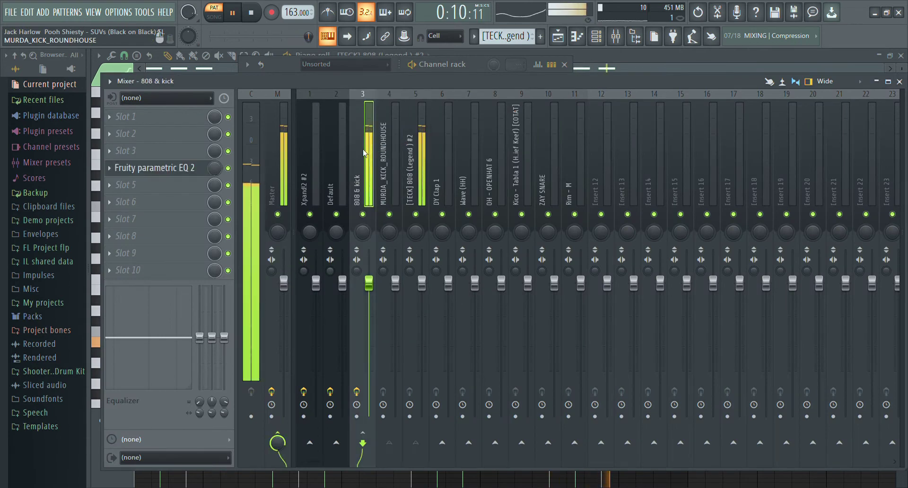
{"action": "left_click", "coordinate": [165, 170]}
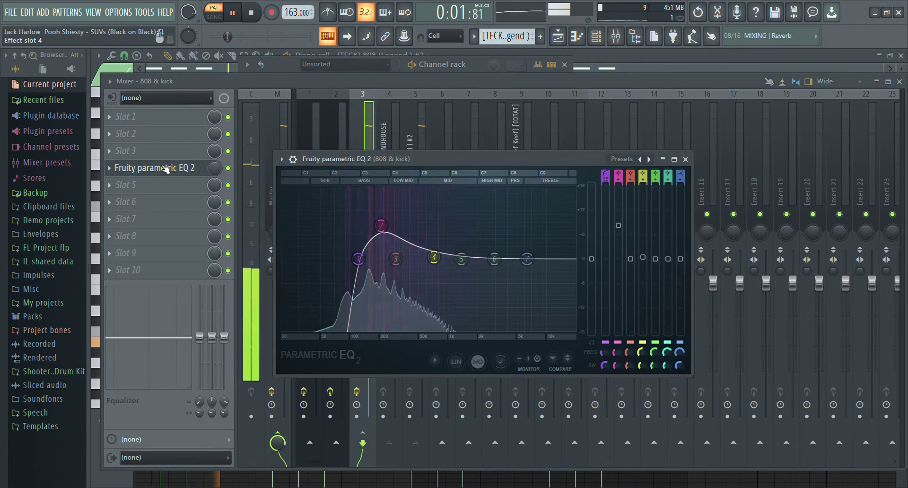
{"action": "left_click", "coordinate": [166, 169]}
{"action": "left_click", "coordinate": [423, 164]}
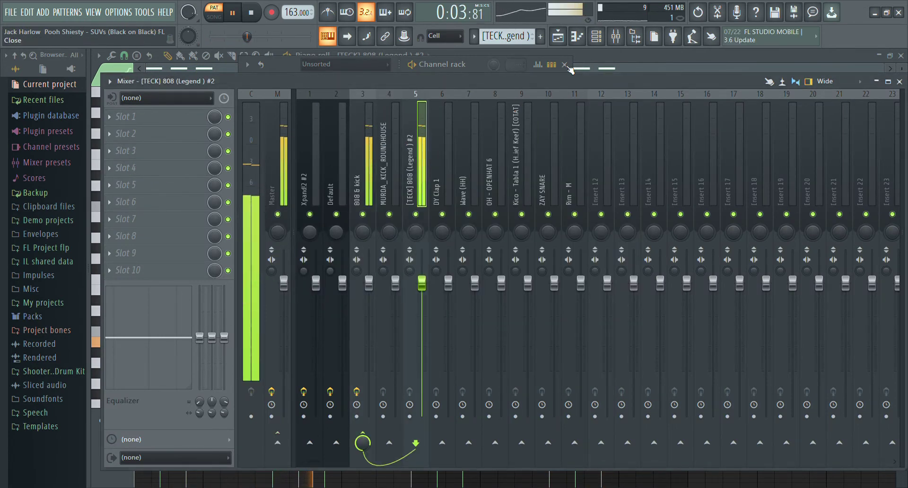
{"action": "left_click", "coordinate": [562, 39]}
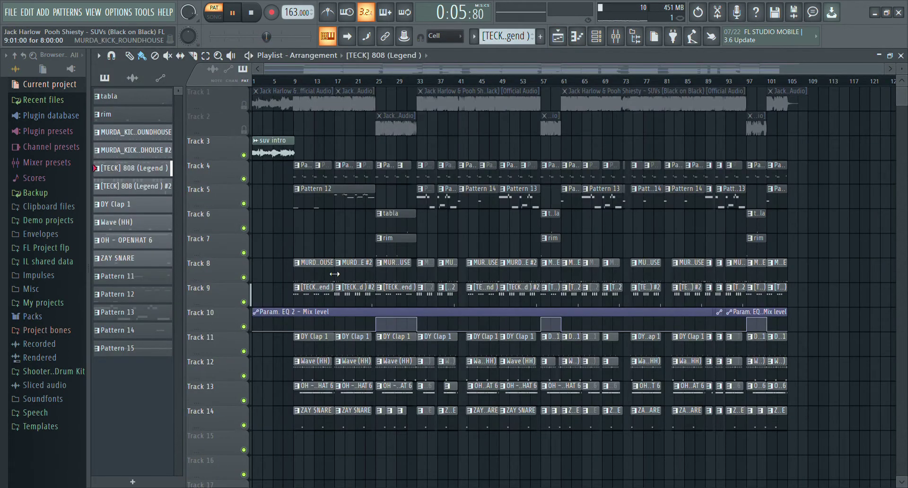
Play the DY Clap 1 pattern in the piano roll, view its sample settings, and return to the playlist
{"action": "double_click", "coordinate": [325, 346]}
{"action": "key", "text": "space"}
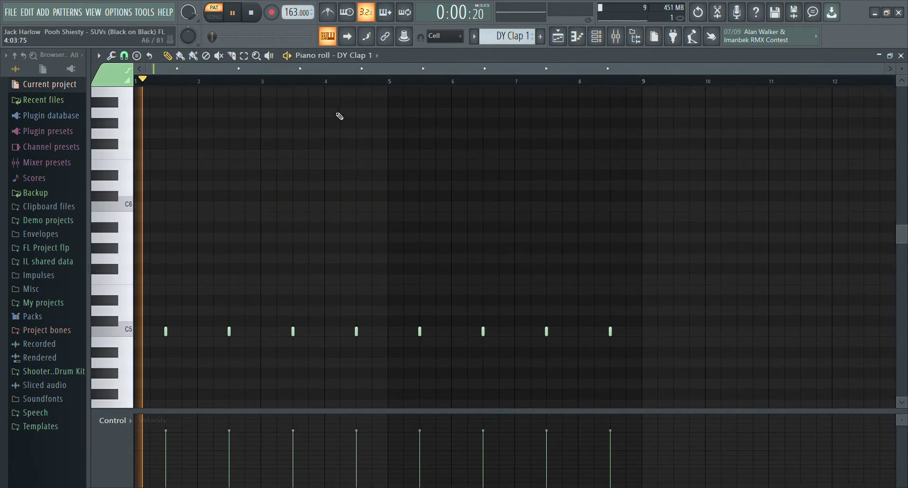
{"action": "key", "text": "F6"}
{"action": "left_click", "coordinate": [360, 166]}
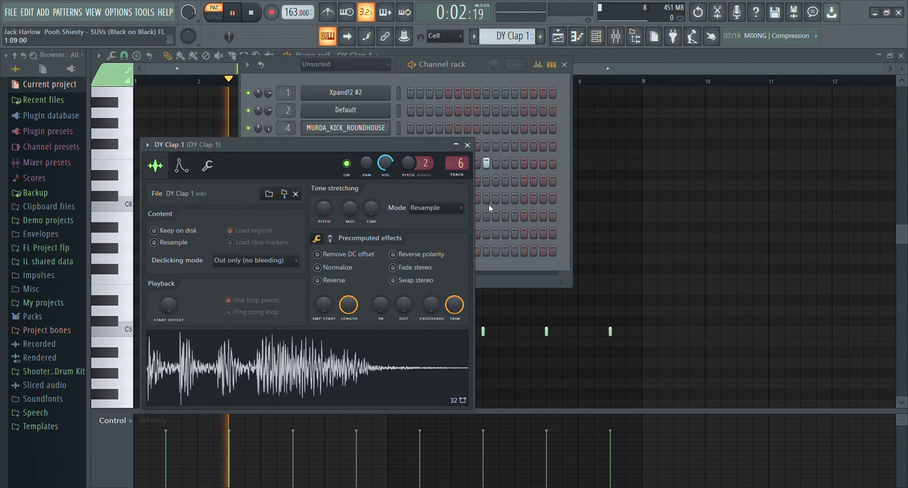
{"action": "left_click", "coordinate": [510, 282]}
{"action": "left_click", "coordinate": [558, 37]}
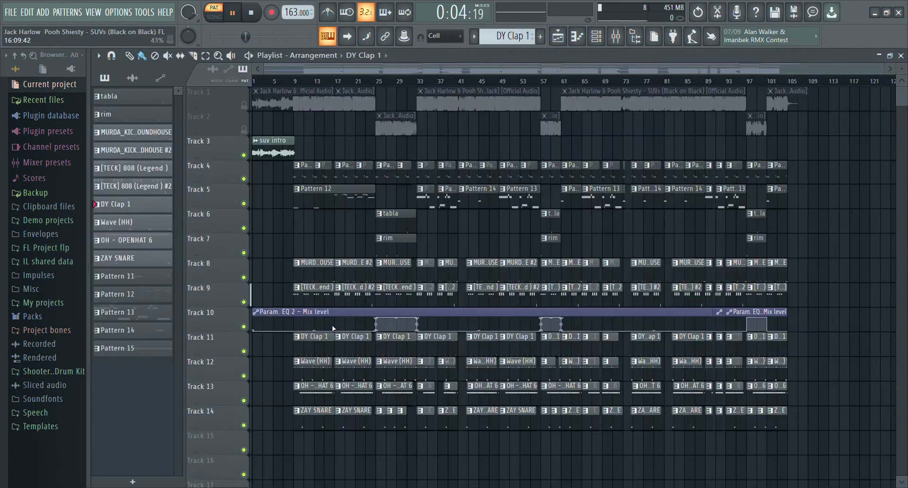
Play the Wave (HH) pattern's C5 and lower hi-hat notes, check its channel's sample settings, and return to the playlist
{"action": "double_click", "coordinate": [326, 375]}
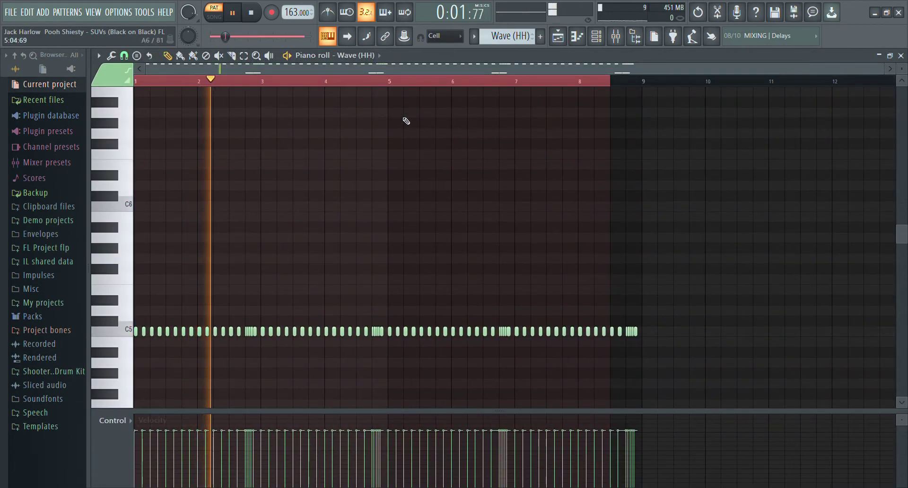
{"action": "scroll", "coordinate": [389, 144], "scroll_direction": "down", "scroll_amount": 4}
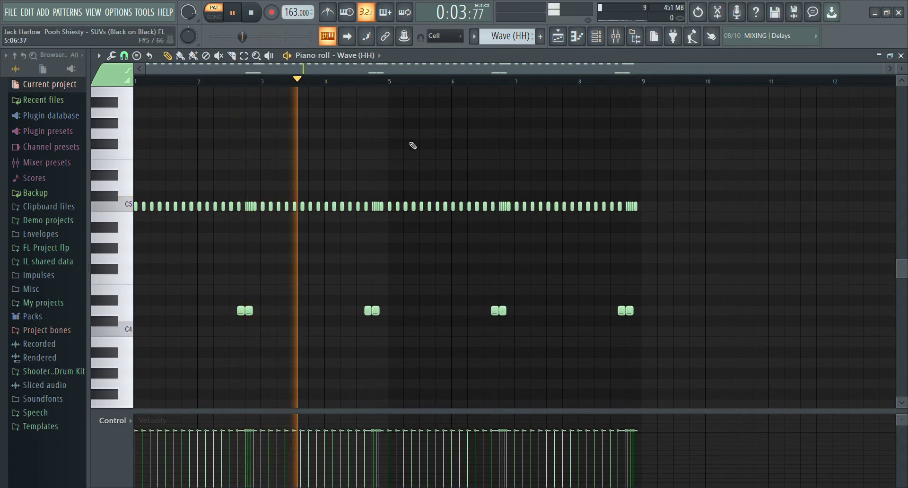
{"action": "left_click", "coordinate": [598, 38]}
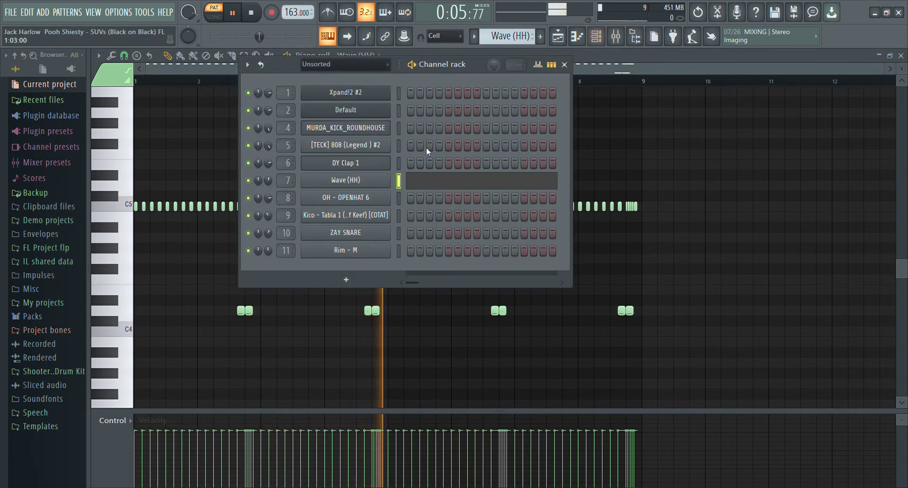
{"action": "left_click", "coordinate": [372, 183]}
{"action": "left_click", "coordinate": [625, 173]}
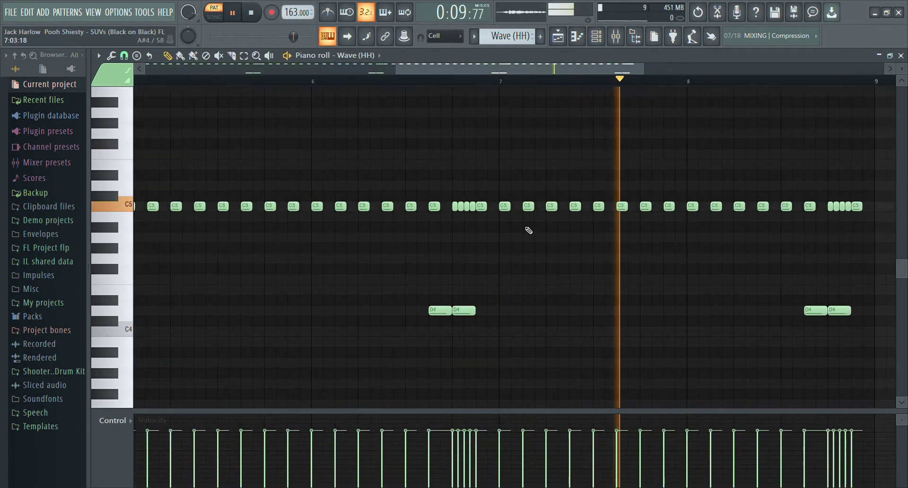
{"action": "left_click", "coordinate": [564, 36]}
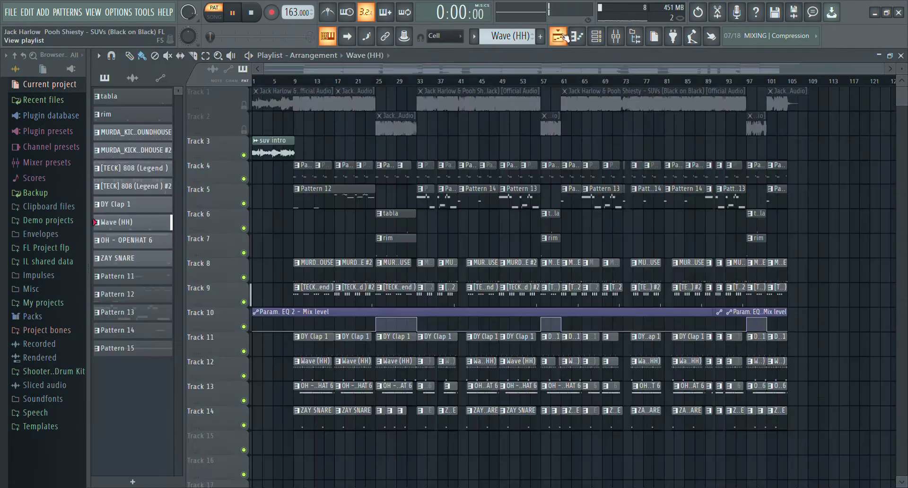
Open the OH - OPENHAT 6 pattern from the playlist in the piano roll and check its channel settings during playback
{"action": "double_click", "coordinate": [329, 399]}
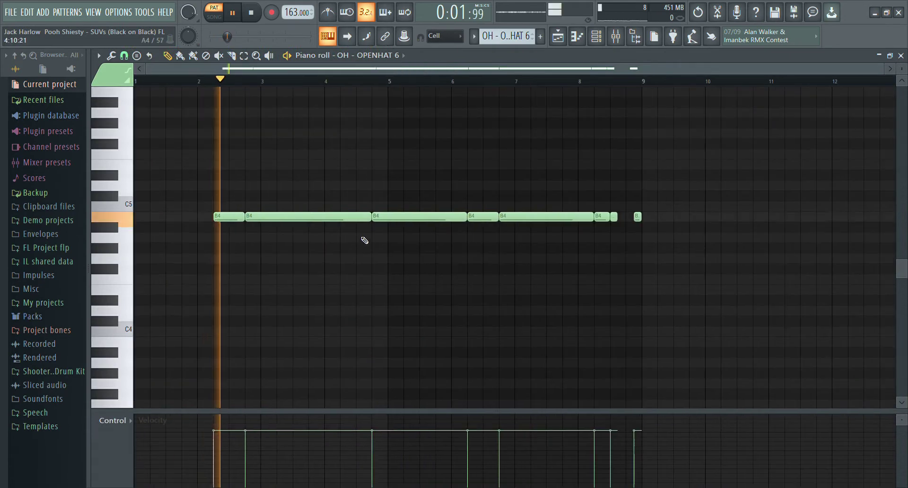
{"action": "left_click", "coordinate": [600, 37]}
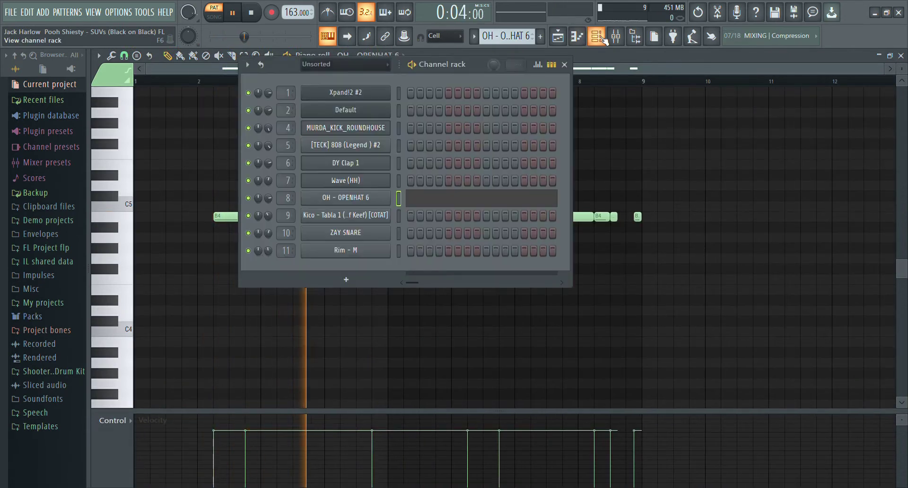
{"action": "left_click", "coordinate": [372, 198]}
{"action": "left_click", "coordinate": [693, 162]}
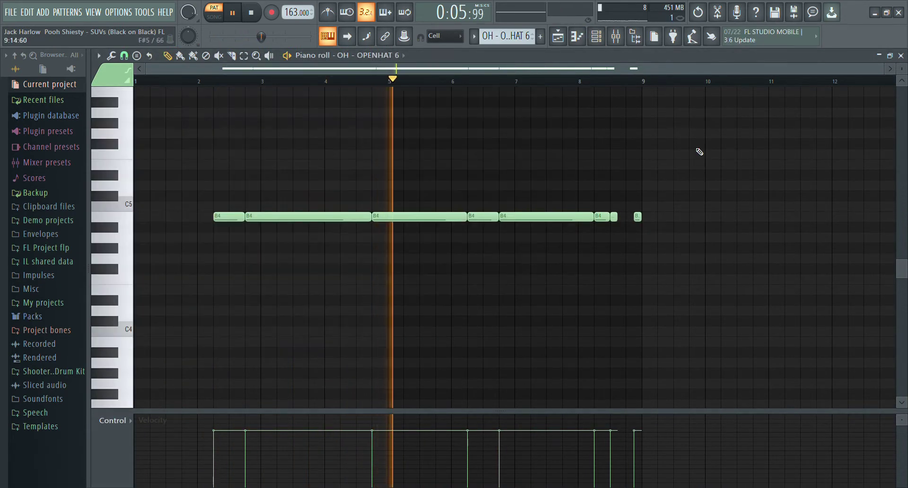
View the OH - OPENHAT 6 channel's volume envelope settings and return to the playlist
{"action": "left_click", "coordinate": [599, 38]}
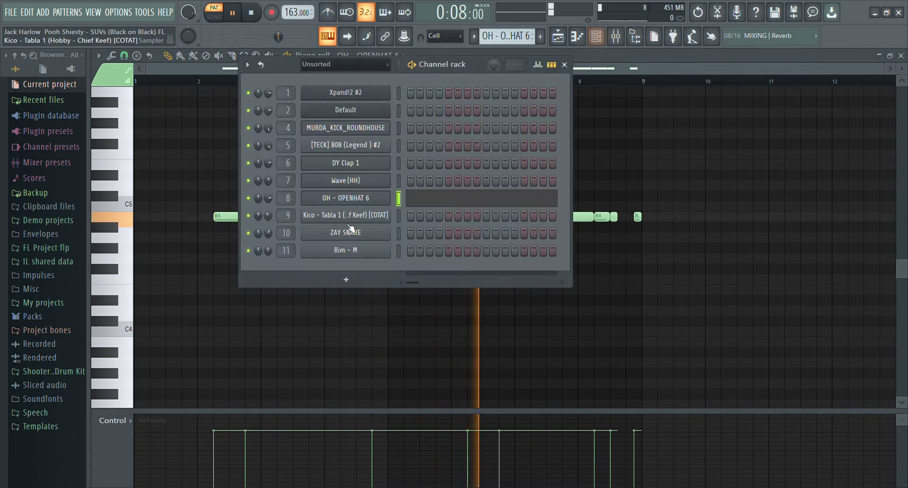
{"action": "left_click", "coordinate": [355, 198]}
{"action": "left_click", "coordinate": [135, 130]}
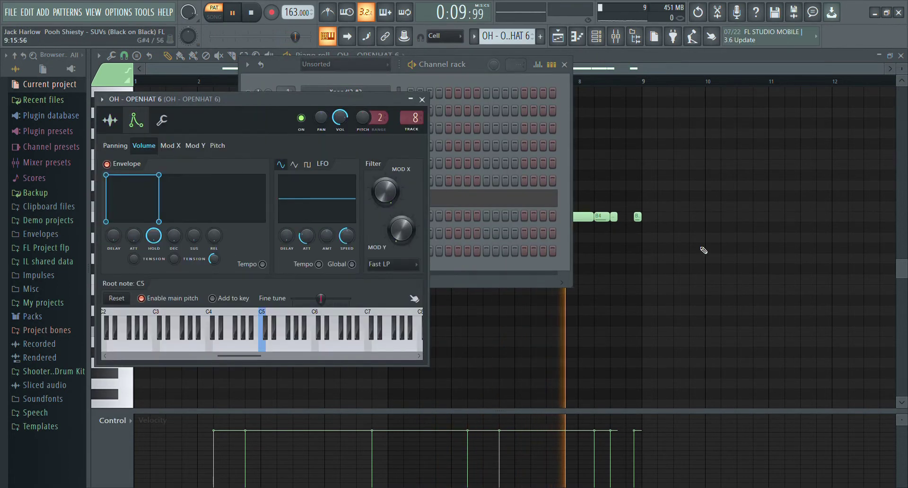
{"action": "left_click", "coordinate": [710, 265]}
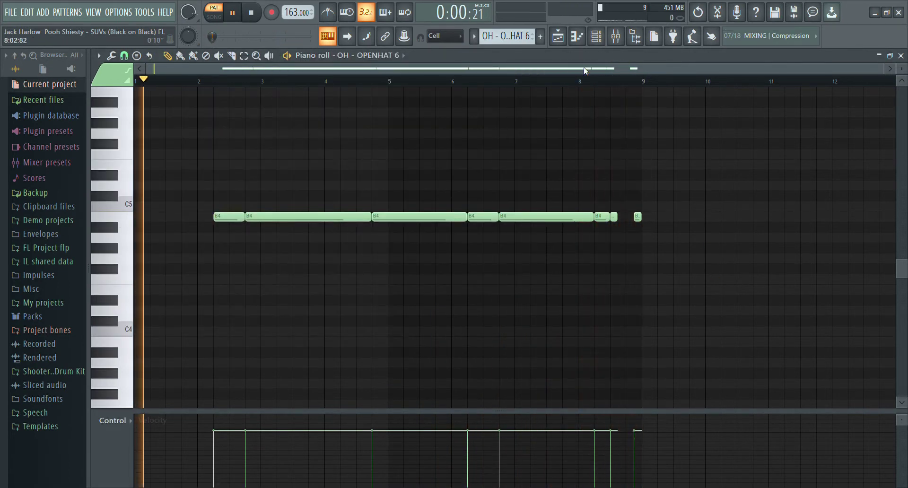
{"action": "left_click", "coordinate": [559, 37]}
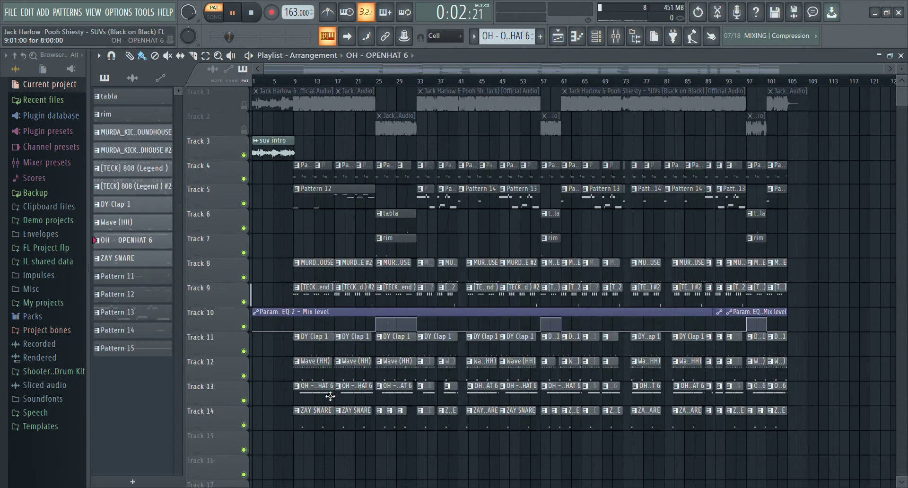
Play the ZAY SNARE pattern in the piano roll, skip to its second pair of notes after bar 6, and return to the playlist
{"action": "double_click", "coordinate": [325, 419]}
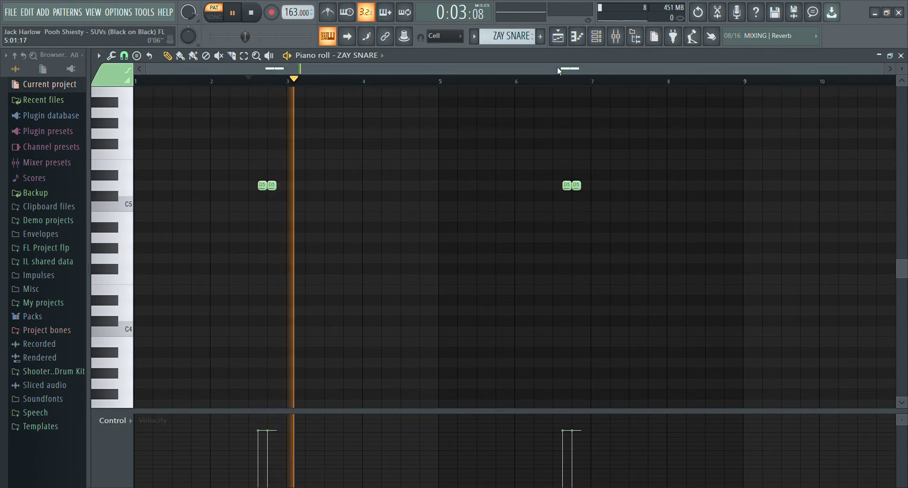
{"action": "left_click", "coordinate": [558, 81]}
{"action": "left_click", "coordinate": [554, 44]}
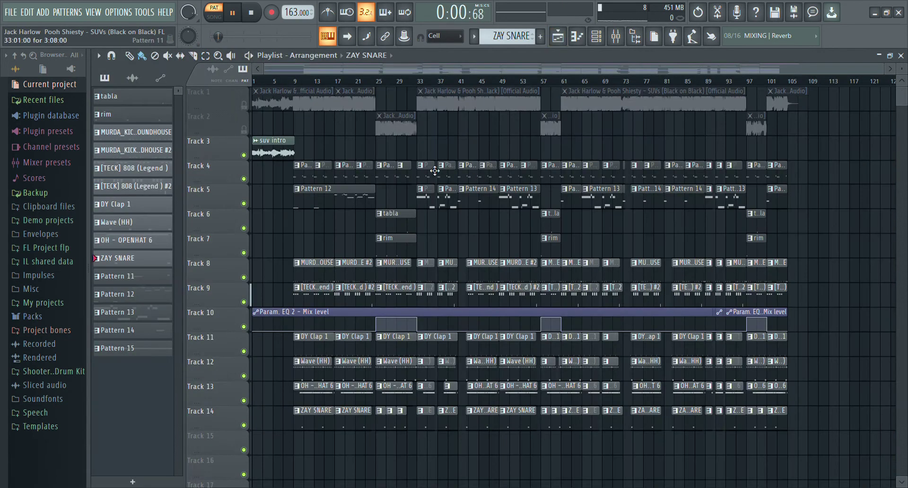
Play the tabla pattern's single note in the piano roll and return to the playlist
{"action": "double_click", "coordinate": [399, 227]}
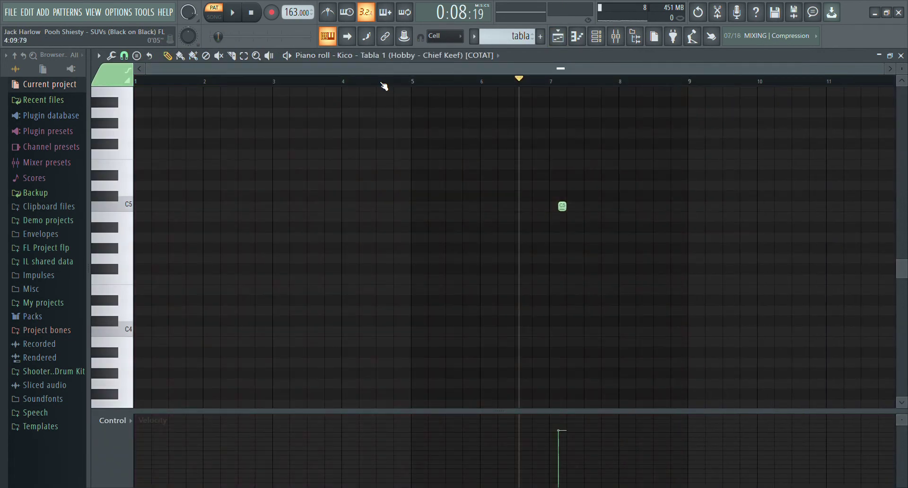
{"action": "key", "text": "space"}
{"action": "key", "text": "F5"}
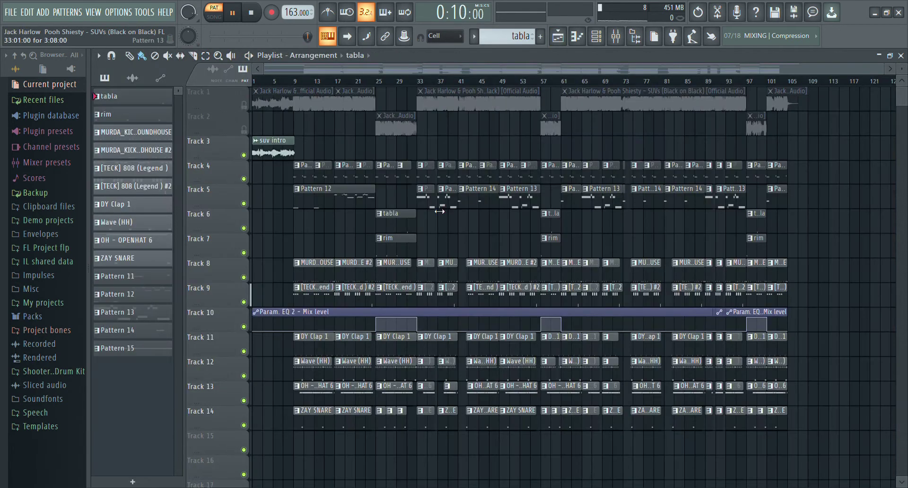
Play the rim pattern's three notes in the piano roll and return to the playlist
{"action": "double_click", "coordinate": [398, 250]}
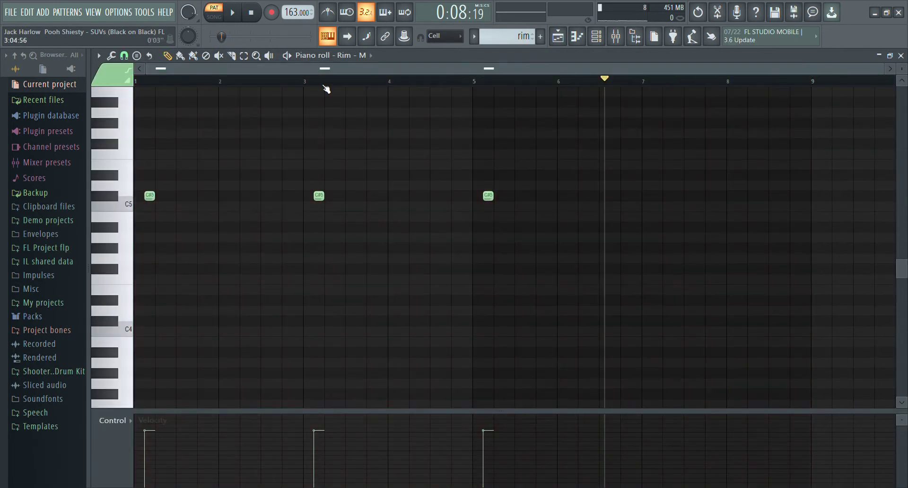
{"action": "key", "text": "space"}
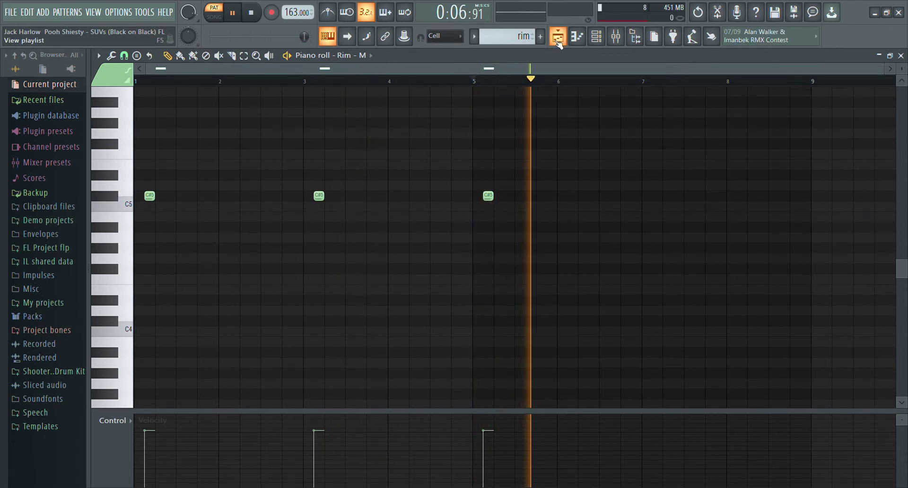
{"action": "key", "text": "space"}
{"action": "key", "text": "F5"}
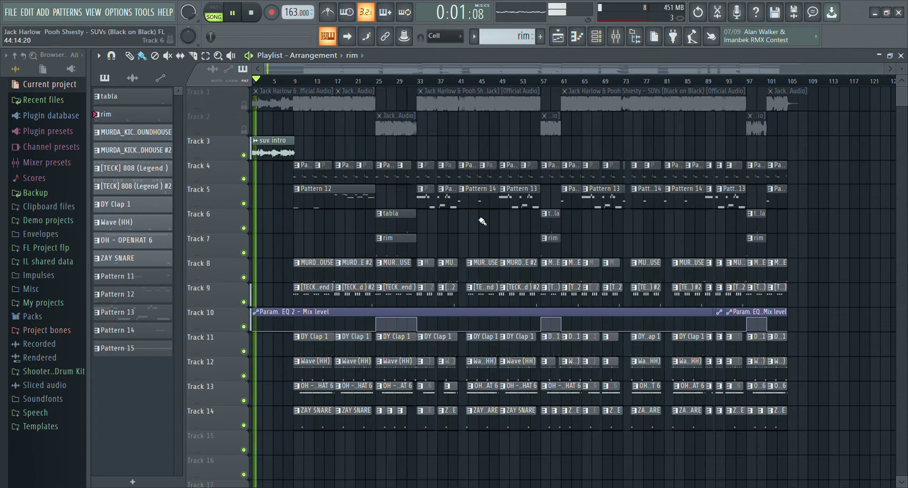
Check the effect slots of the mixer's instrument tracks and the Master track during song playback
{"action": "left_click", "coordinate": [616, 39]}
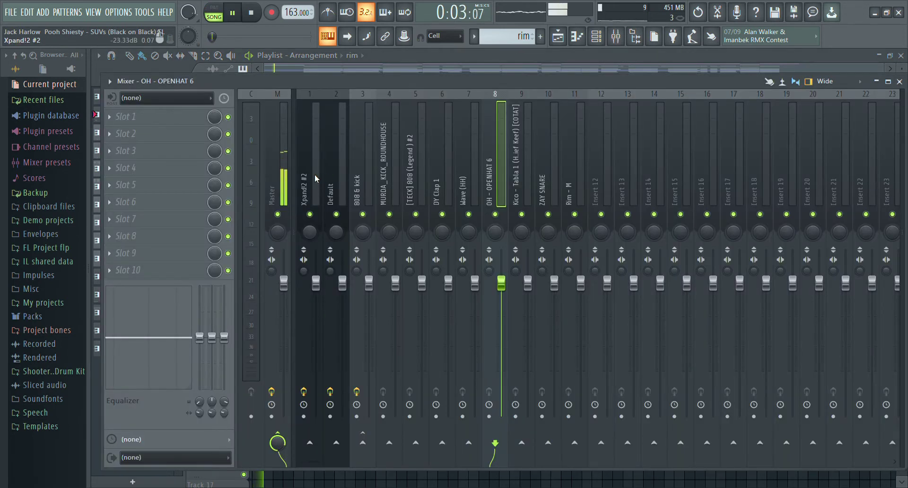
{"action": "left_click", "coordinate": [331, 178]}
{"action": "left_click", "coordinate": [416, 176]}
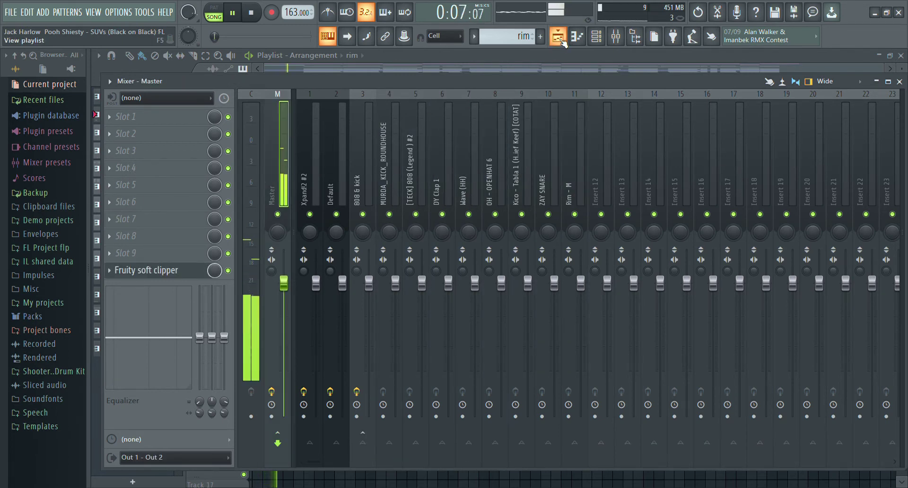
Return to the playlist and follow the song playback through bars 16 to 19 up close
{"action": "key", "text": "F9"}
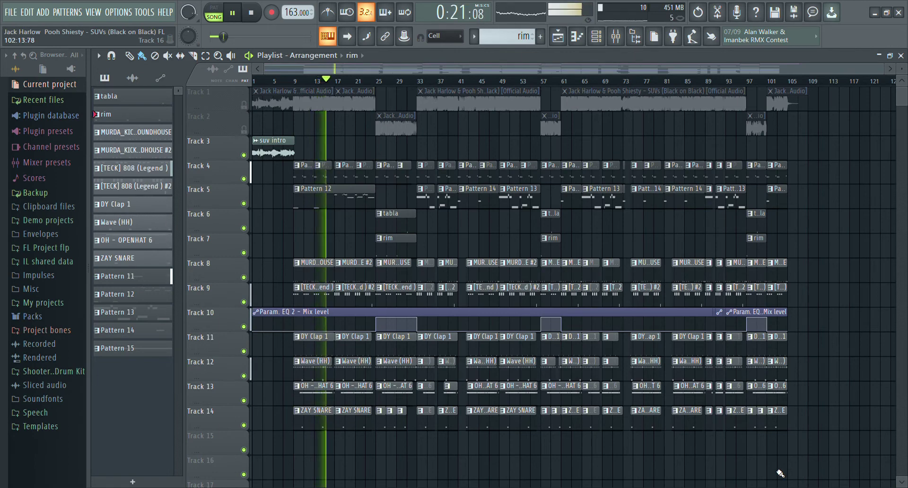
{"action": "scroll", "coordinate": [334, 419], "scroll_direction": "up", "scroll_amount": 8}
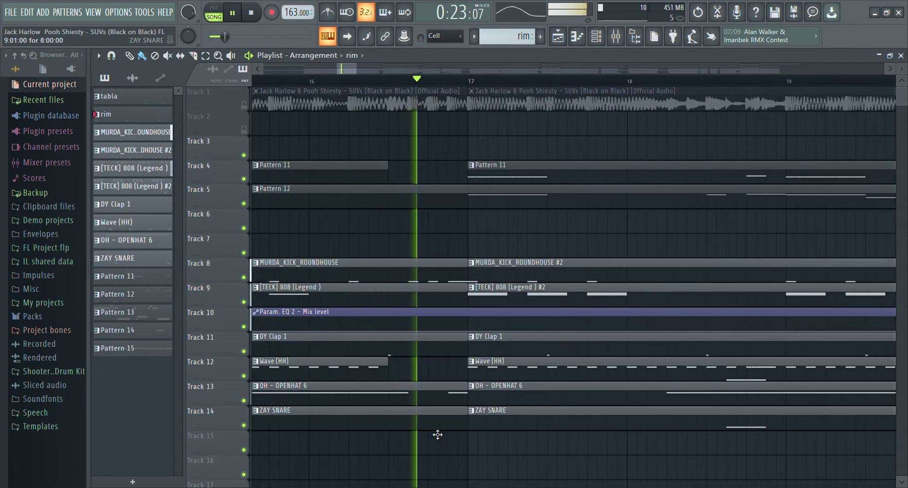
Follow the song playback across the whole arrangement and examine the tabla and rim section at bars 25 to 32 up close
{"action": "scroll", "coordinate": [442, 433], "scroll_direction": "down", "scroll_amount": 8}
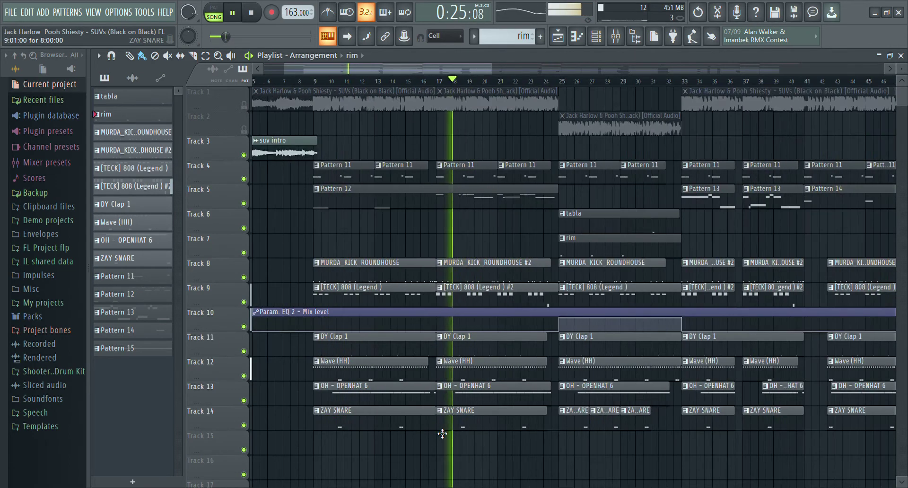
{"action": "scroll", "coordinate": [447, 435], "scroll_direction": "down", "scroll_amount": 1}
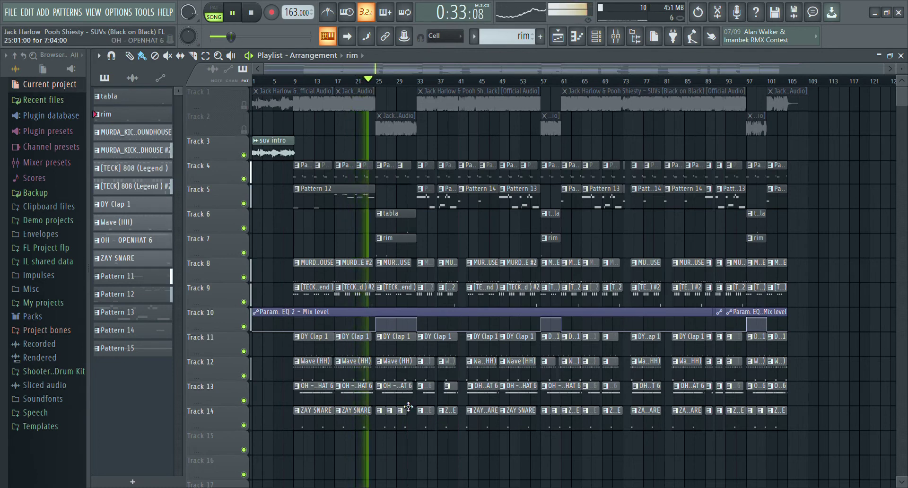
{"action": "scroll", "coordinate": [372, 388], "scroll_direction": "up", "scroll_amount": 4}
{"action": "scroll", "coordinate": [371, 388], "scroll_direction": "up", "scroll_amount": 5}
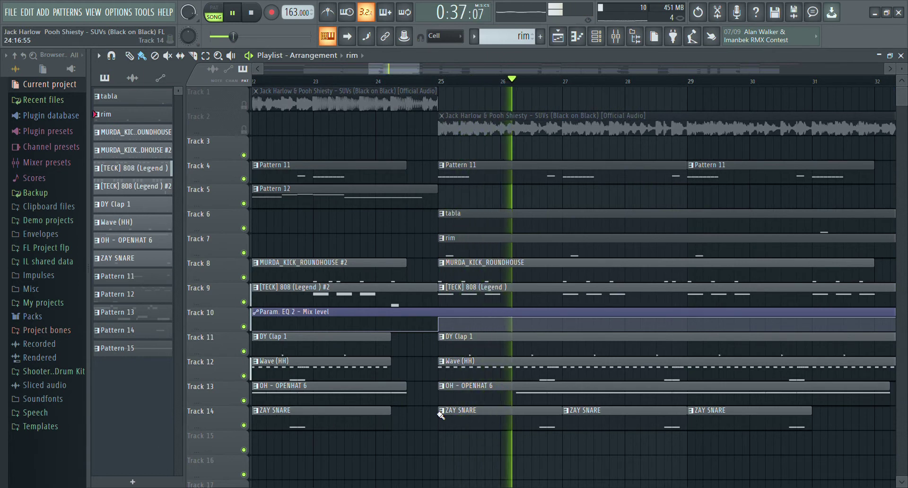
{"action": "scroll", "coordinate": [441, 414], "scroll_direction": "down", "scroll_amount": 8}
{"action": "scroll", "coordinate": [441, 414], "scroll_direction": "down", "scroll_amount": 2}
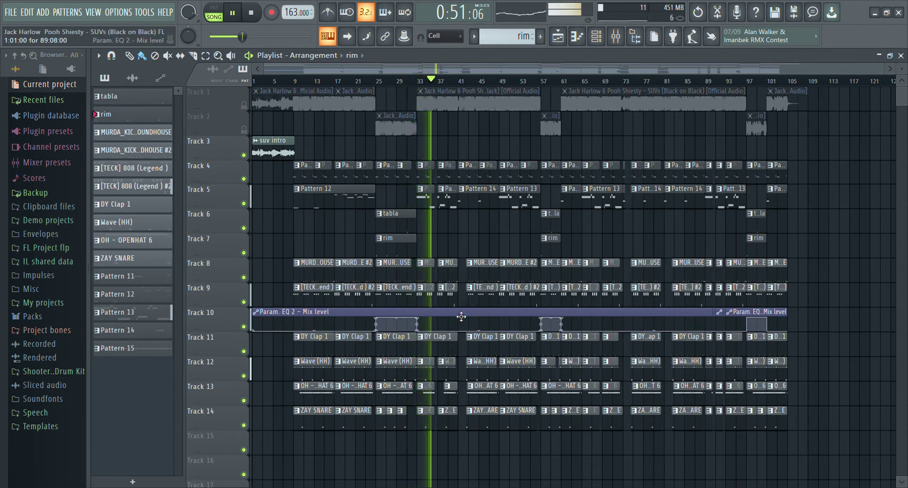
Examine the clip layout around bars 35 to 49 during playback, including the drum gap after bar 41, and return to the full arrangement
{"action": "scroll", "coordinate": [456, 331], "scroll_direction": "up", "scroll_amount": 6}
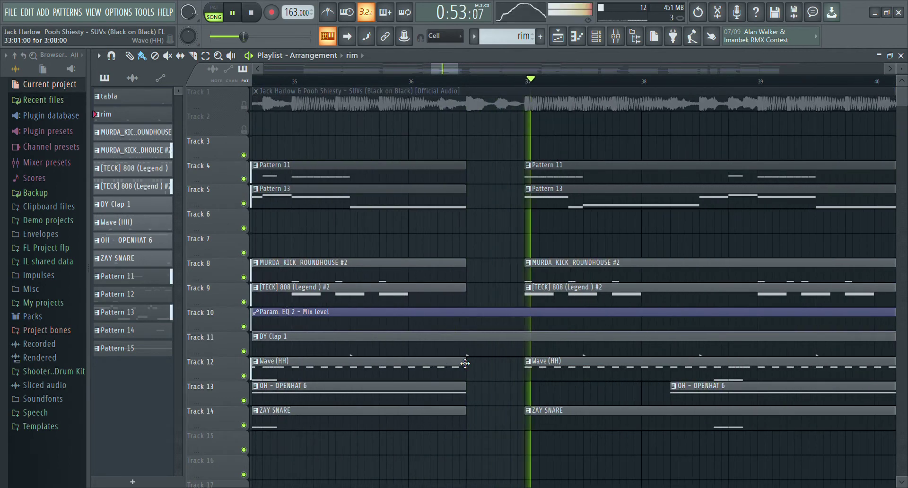
{"action": "scroll", "coordinate": [463, 367], "scroll_direction": "down", "scroll_amount": 4}
{"action": "scroll", "coordinate": [462, 370], "scroll_direction": "up", "scroll_amount": 4}
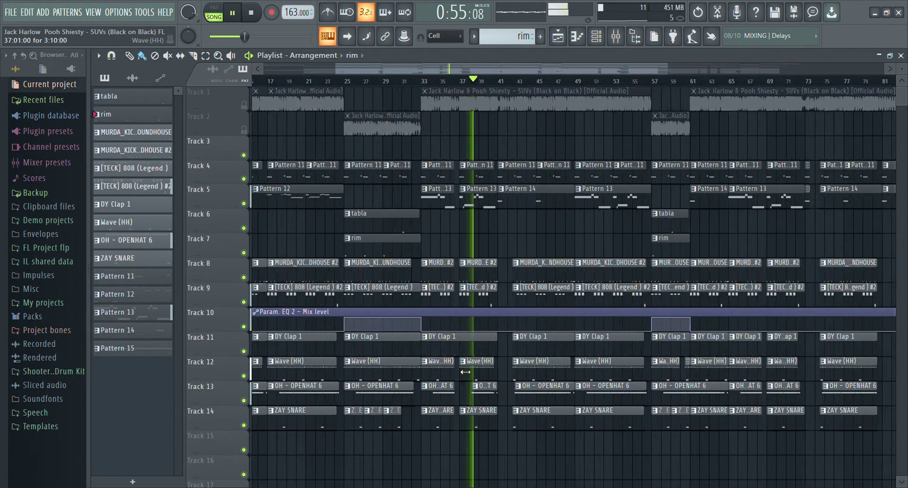
{"action": "scroll", "coordinate": [483, 398], "scroll_direction": "up", "scroll_amount": 2}
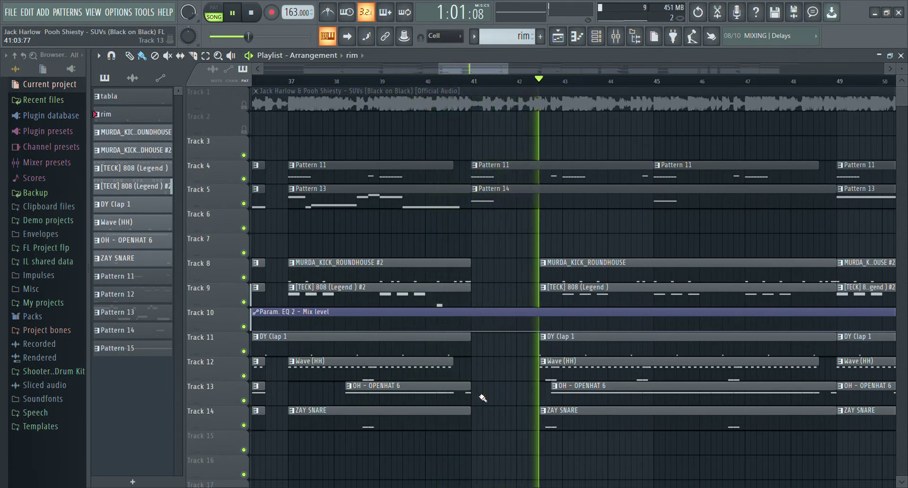
{"action": "scroll", "coordinate": [483, 398], "scroll_direction": "down", "scroll_amount": 5}
{"action": "scroll", "coordinate": [483, 398], "scroll_direction": "down", "scroll_amount": 3}
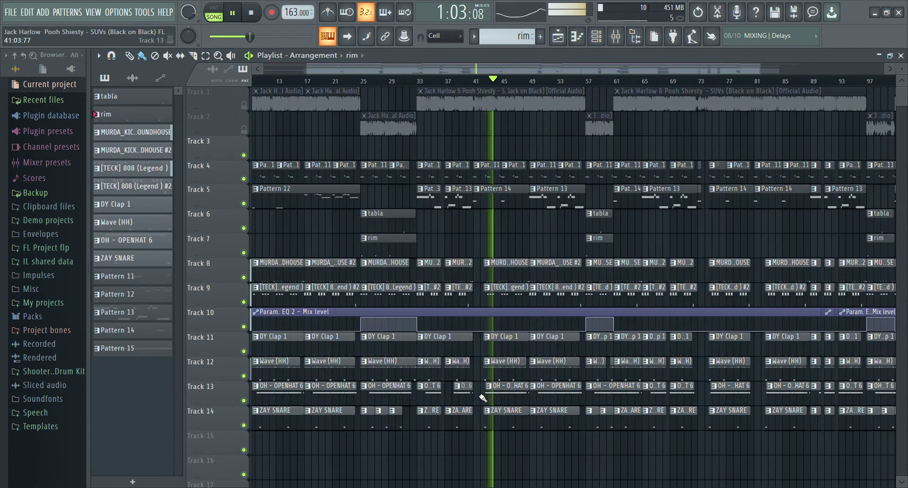
{"action": "scroll", "coordinate": [483, 398], "scroll_direction": "down", "scroll_amount": 3}
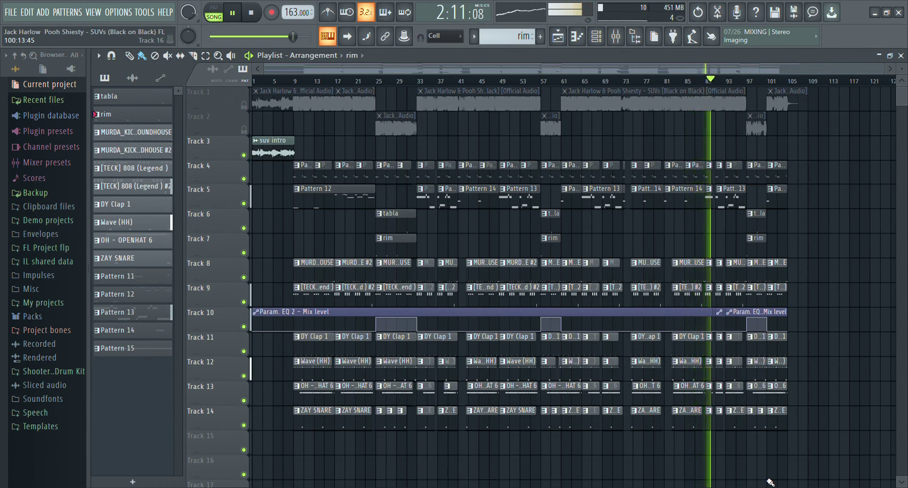
Inspect the closing section around bars 83 to 104 during playback and return to the full arrangement overview
{"action": "scroll", "coordinate": [770, 482], "scroll_direction": "up", "scroll_amount": 4}
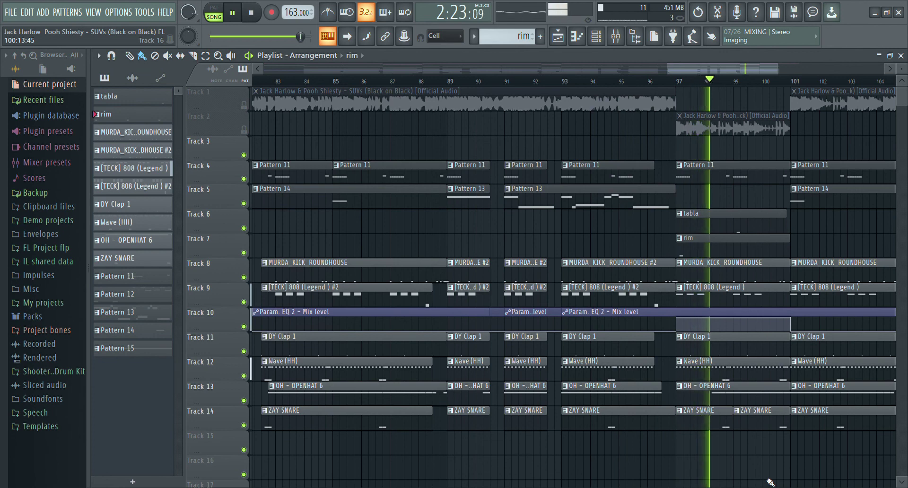
{"action": "scroll", "coordinate": [770, 482], "scroll_direction": "down", "scroll_amount": 5}
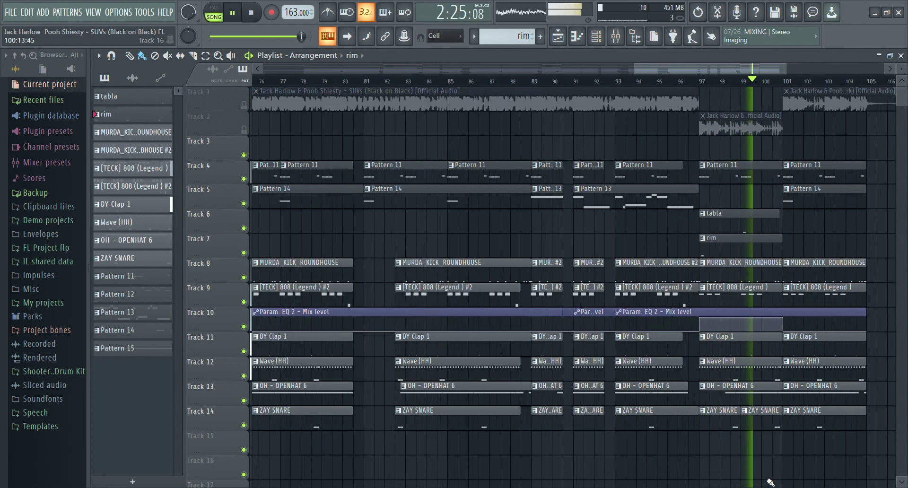
{"action": "scroll", "coordinate": [770, 482], "scroll_direction": "down", "scroll_amount": 2}
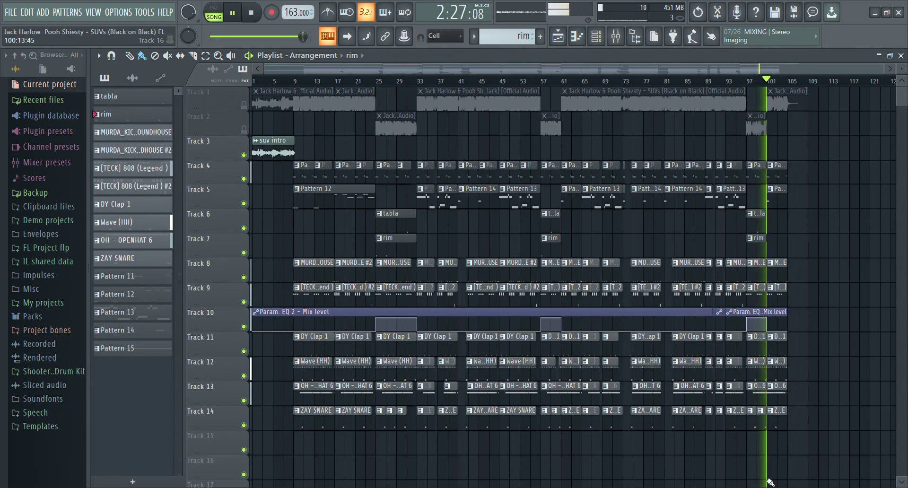